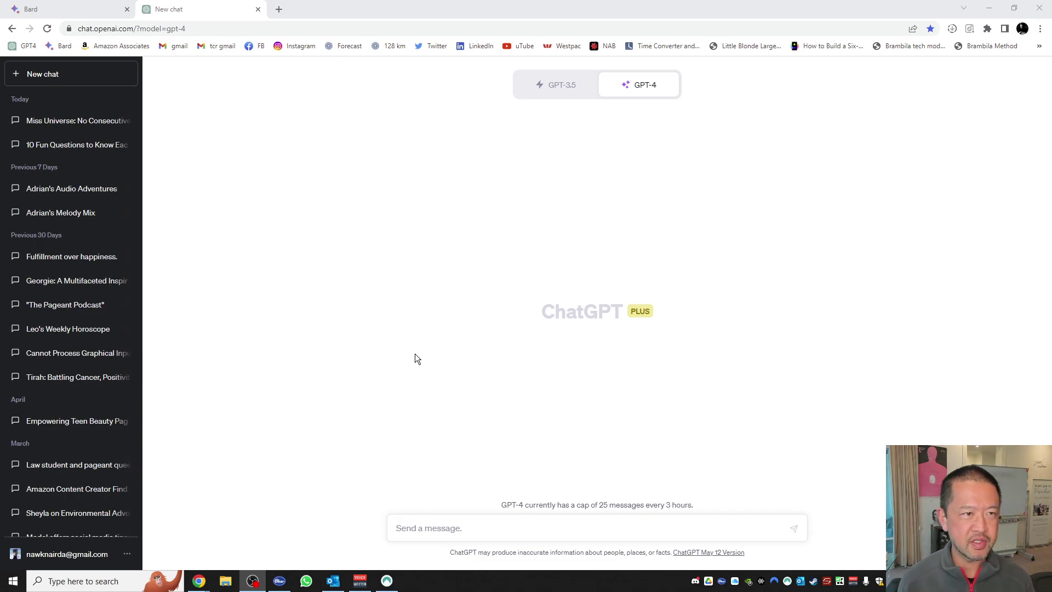
# Inspect the openai part of the chat URL, then switch the empty new chat to GPT-3.5
pyautogui.click(122, 32)
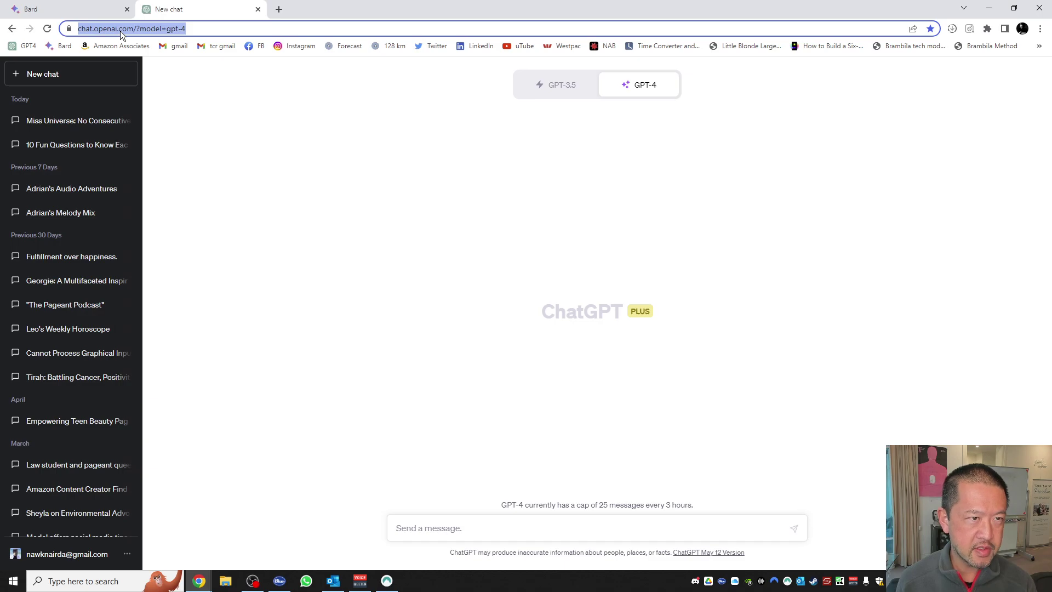
pyautogui.click(116, 29)
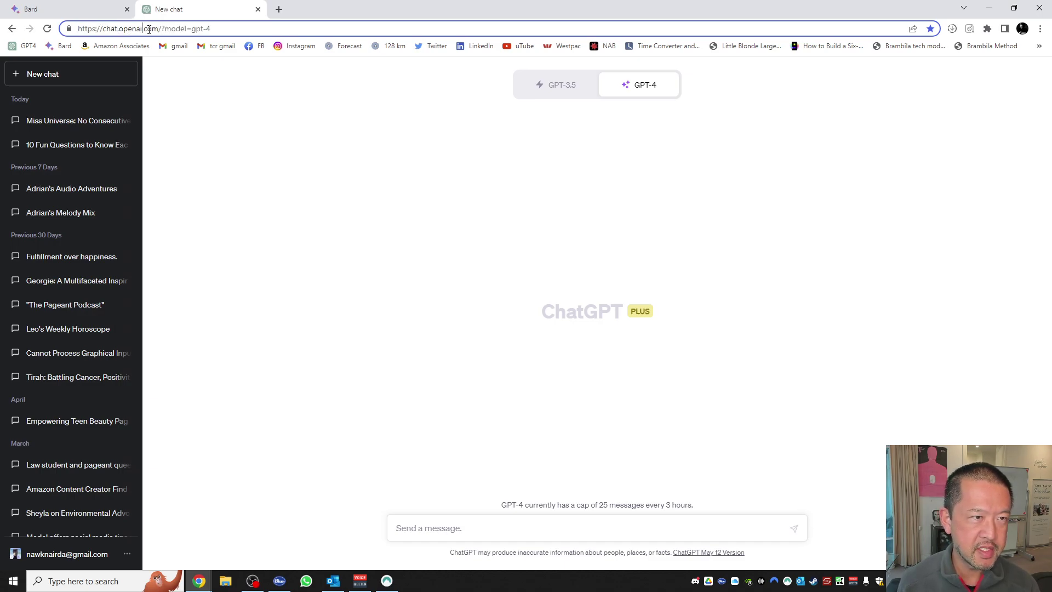
pyautogui.moveTo(122, 28); pyautogui.dragTo(155, 27)
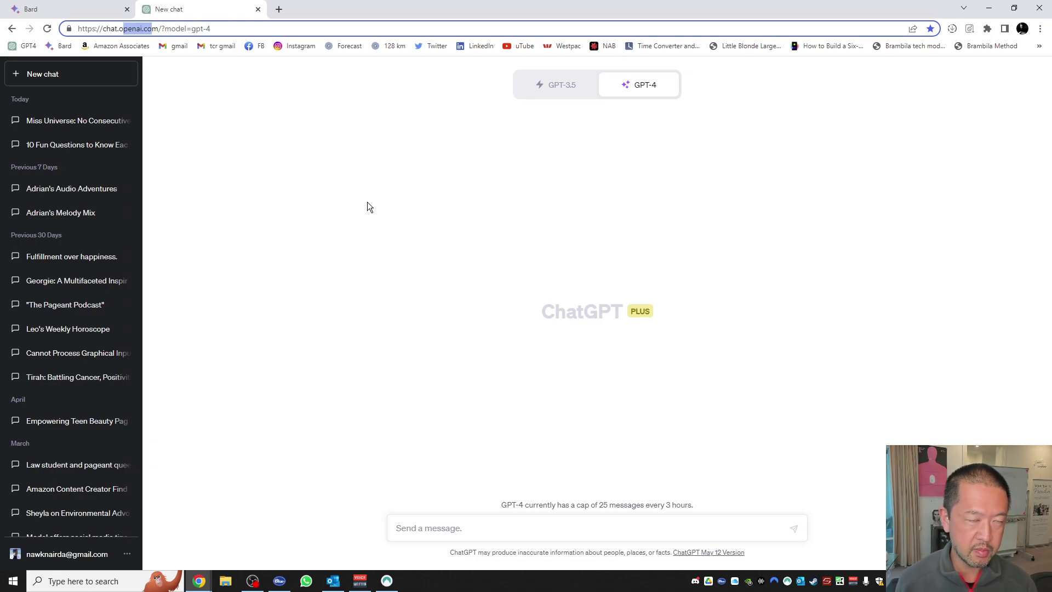
pyautogui.click(548, 529)
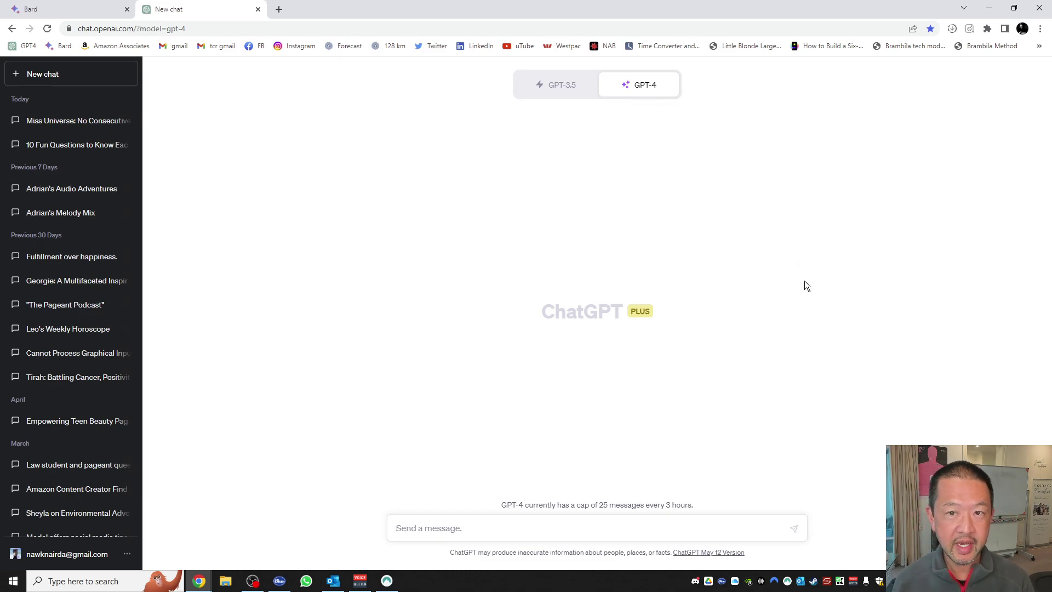
pyautogui.click(580, 85)
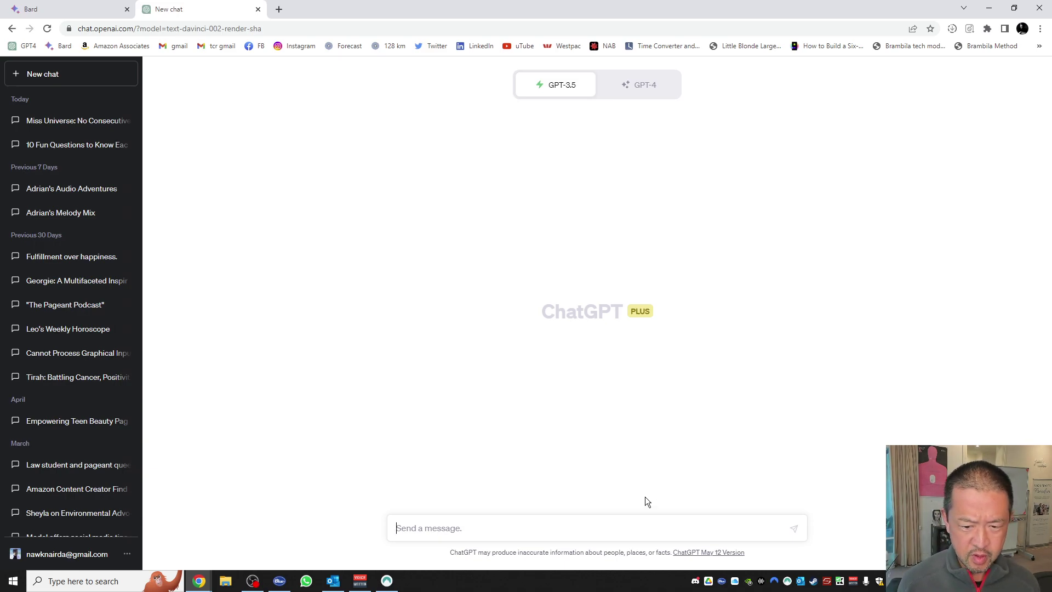
# Ask 'What are the best coffesses in 2023?' and note the reply's September 2021 knowledge cutoff
pyautogui.click(625, 532)
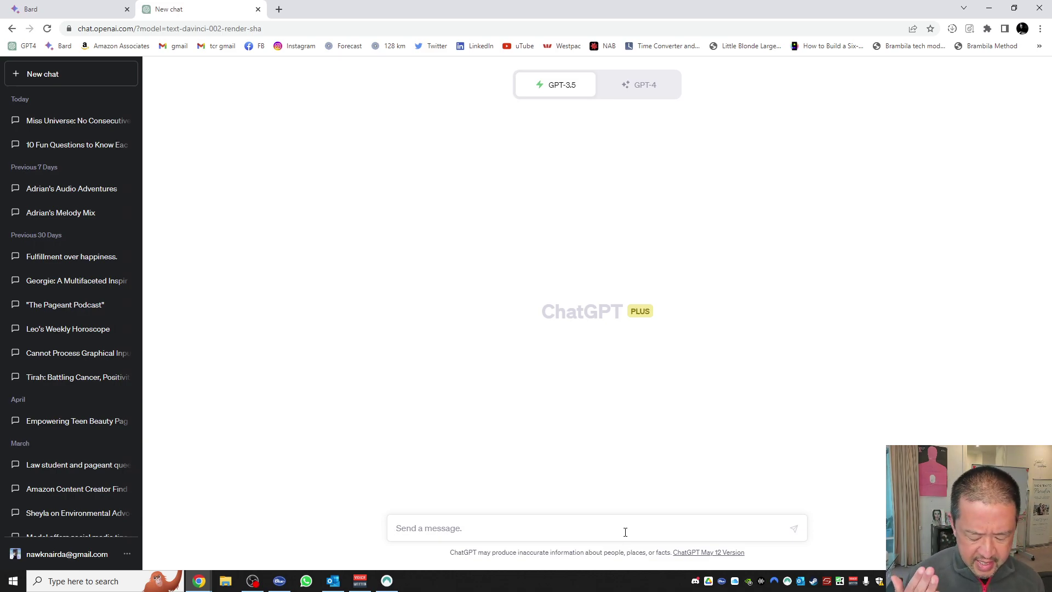
pyautogui.write('What are ')
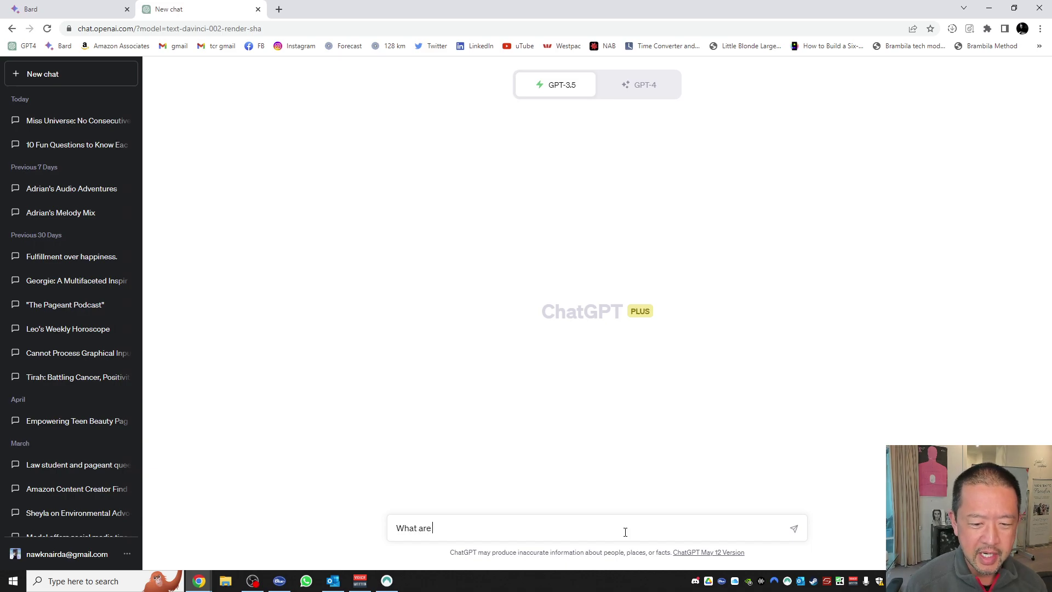
pyautogui.write('the best coffess')
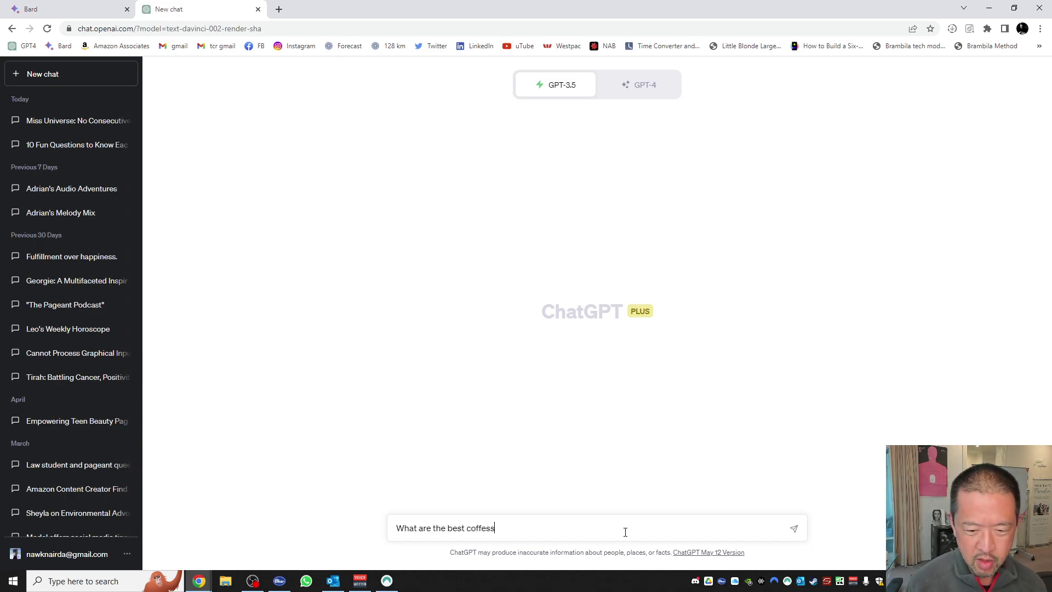
pyautogui.write('es in 2023?')
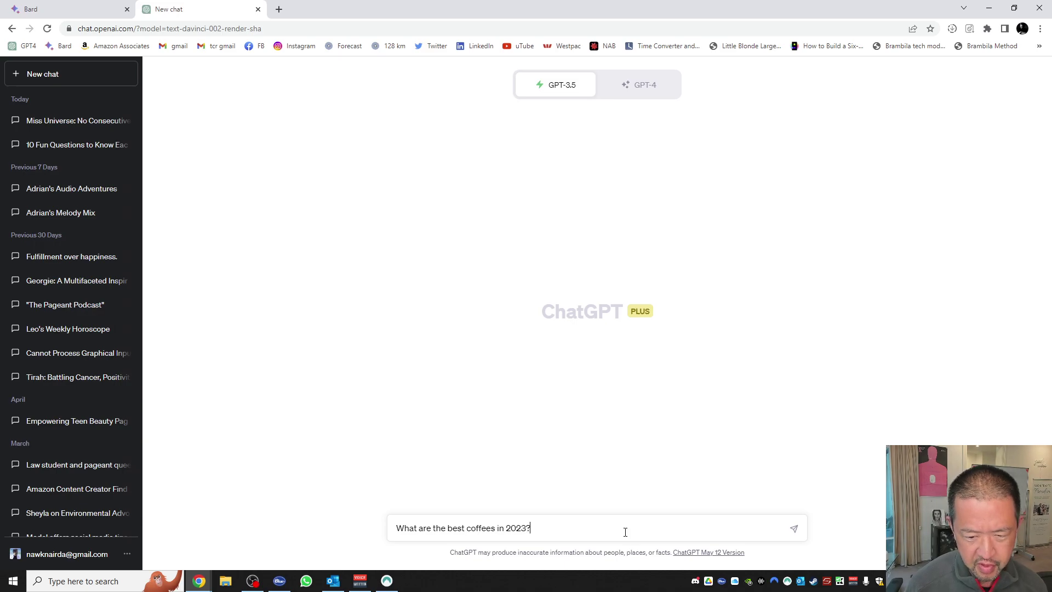
pyautogui.press('Return')
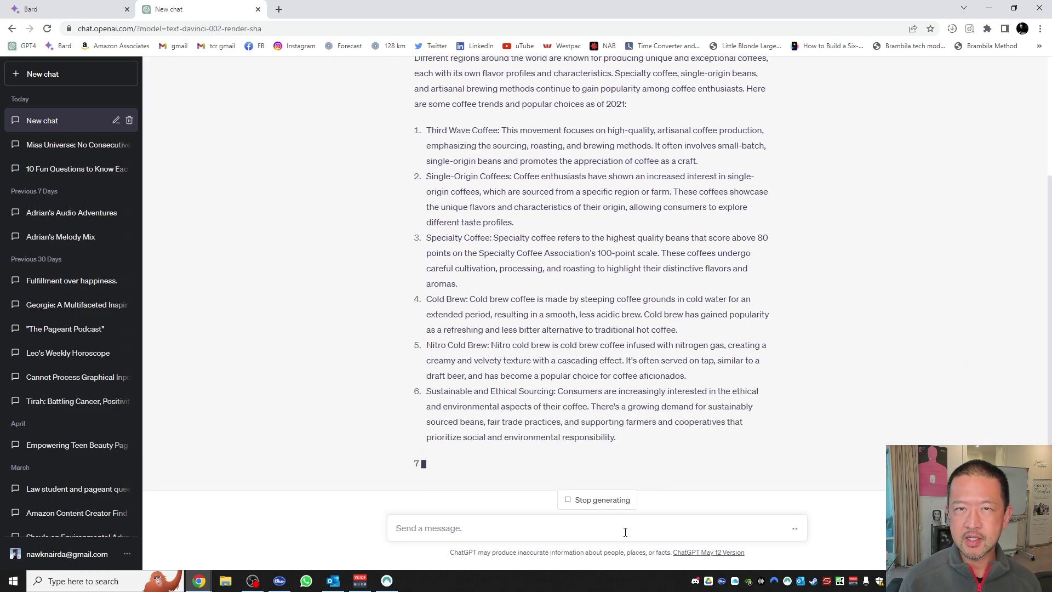
pyautogui.scroll(5, 502, 318)
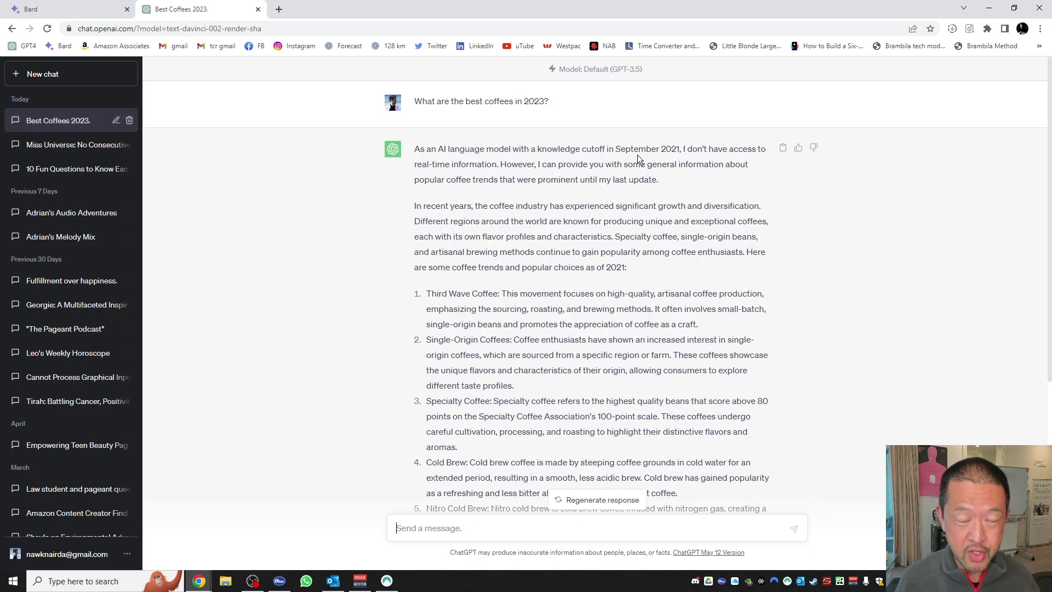
pyautogui.moveTo(638, 156); pyautogui.dragTo(680, 144)
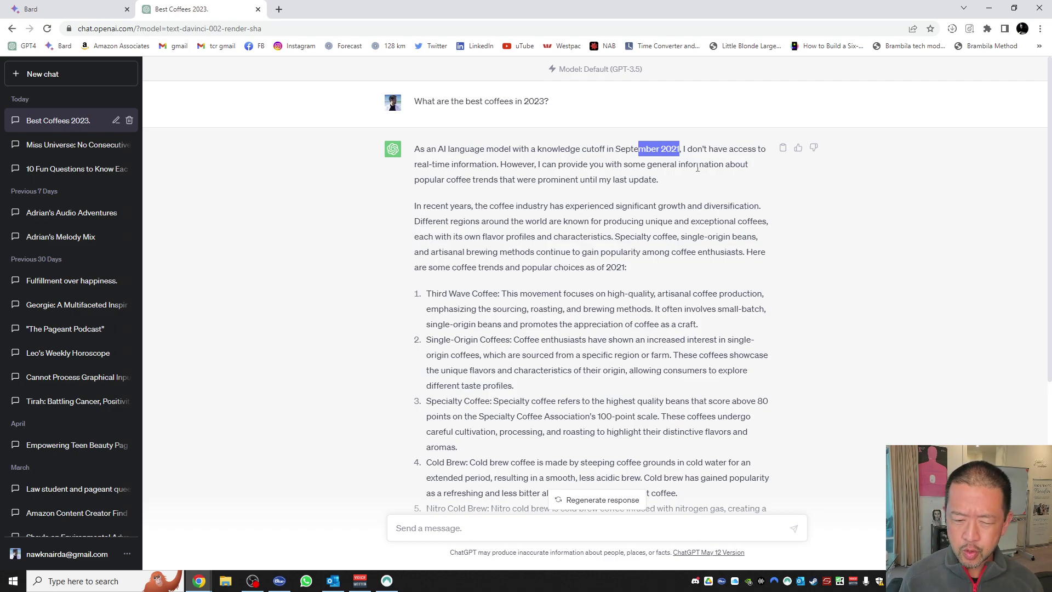
pyautogui.click(466, 525)
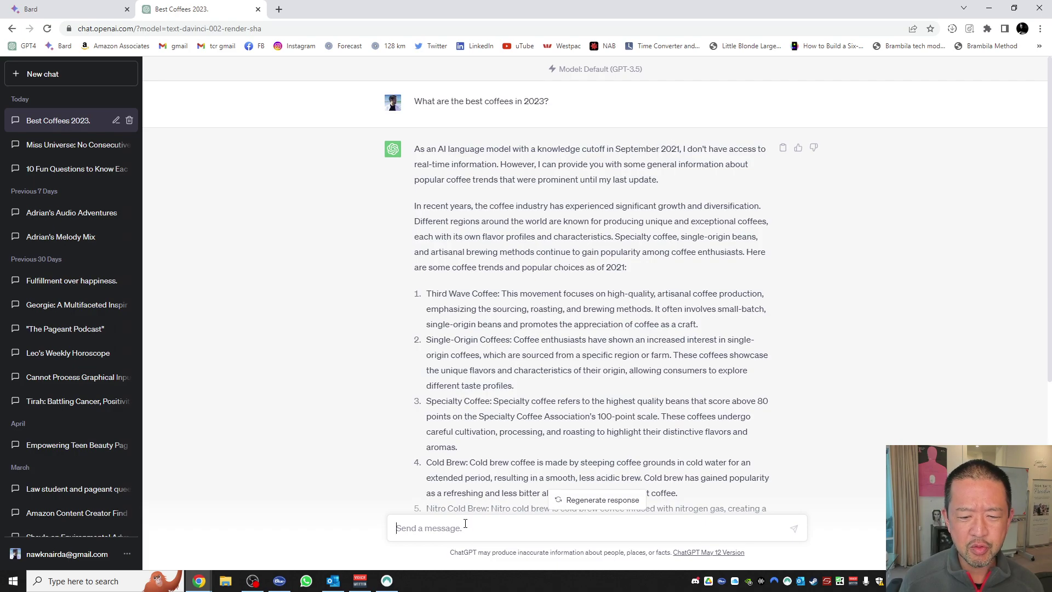
pyautogui.scroll(-5, 835, 369)
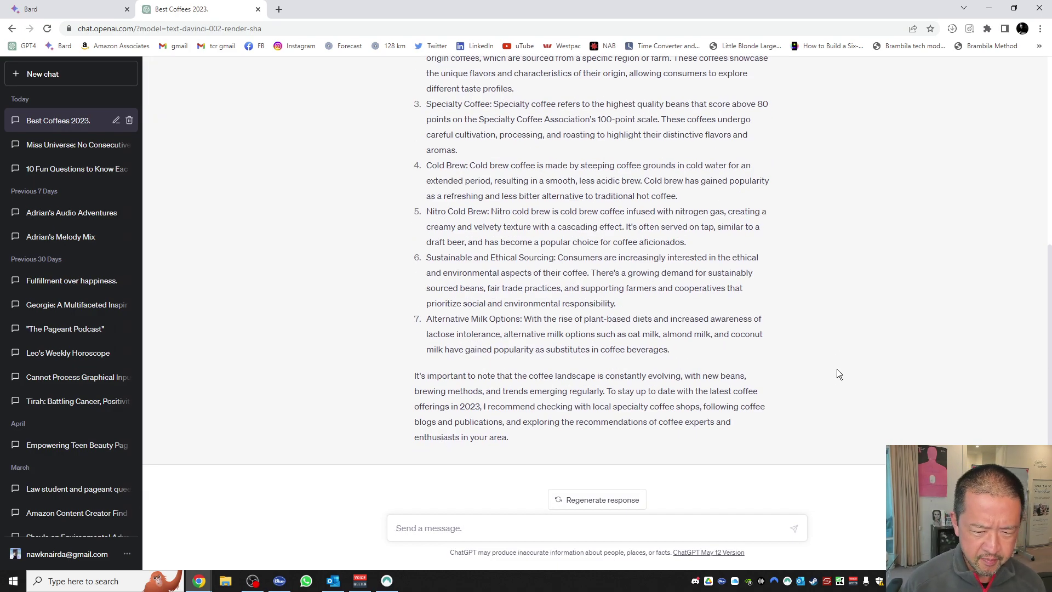
# Send the greeting 'Hey how are you doing?' to ChatGPT
pyautogui.write('Hey how ')
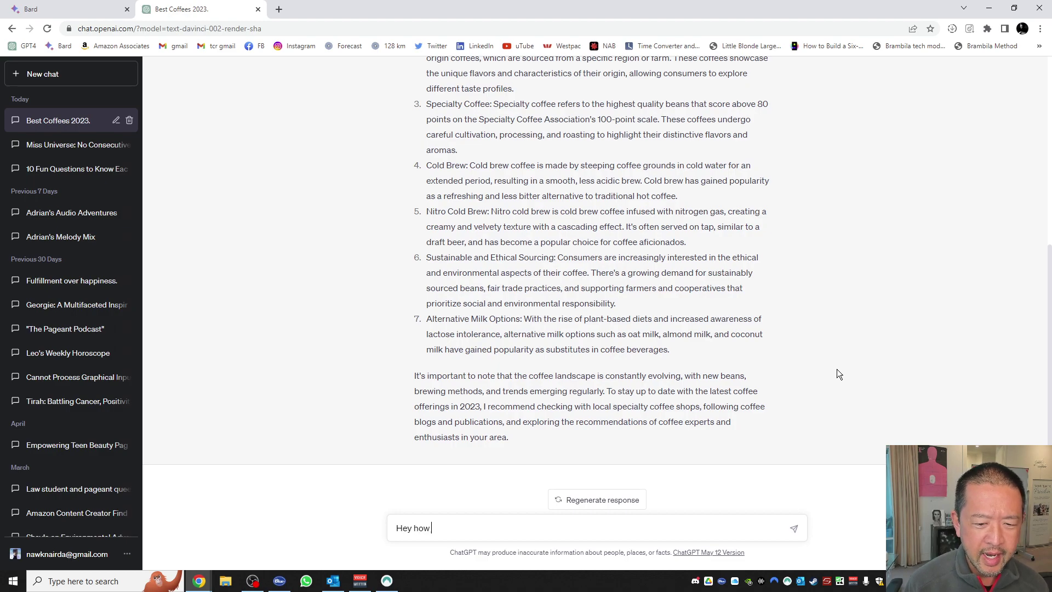
pyautogui.write('are you doing?')
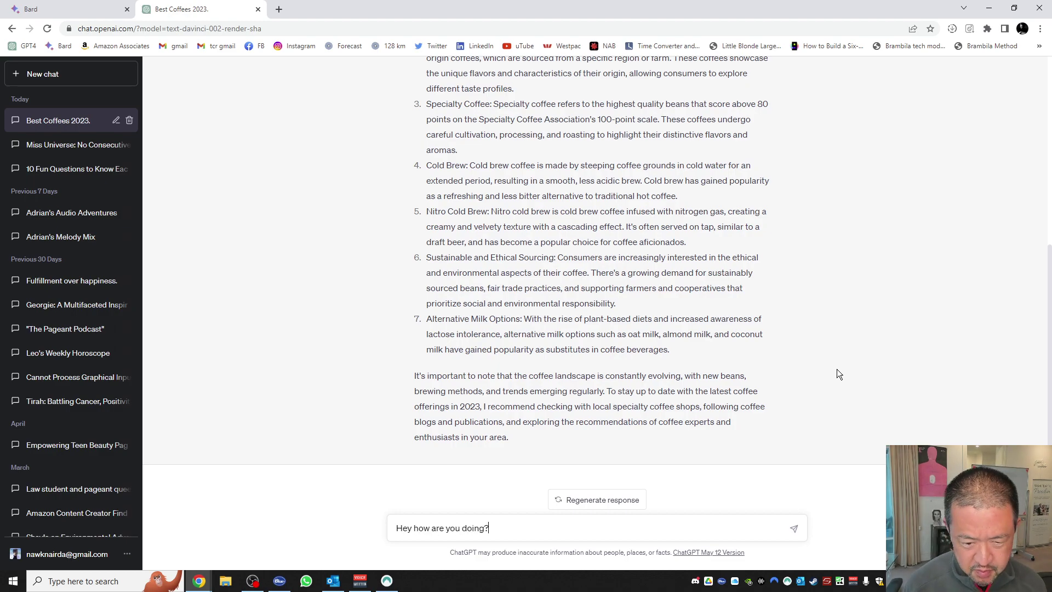
pyautogui.press('Return')
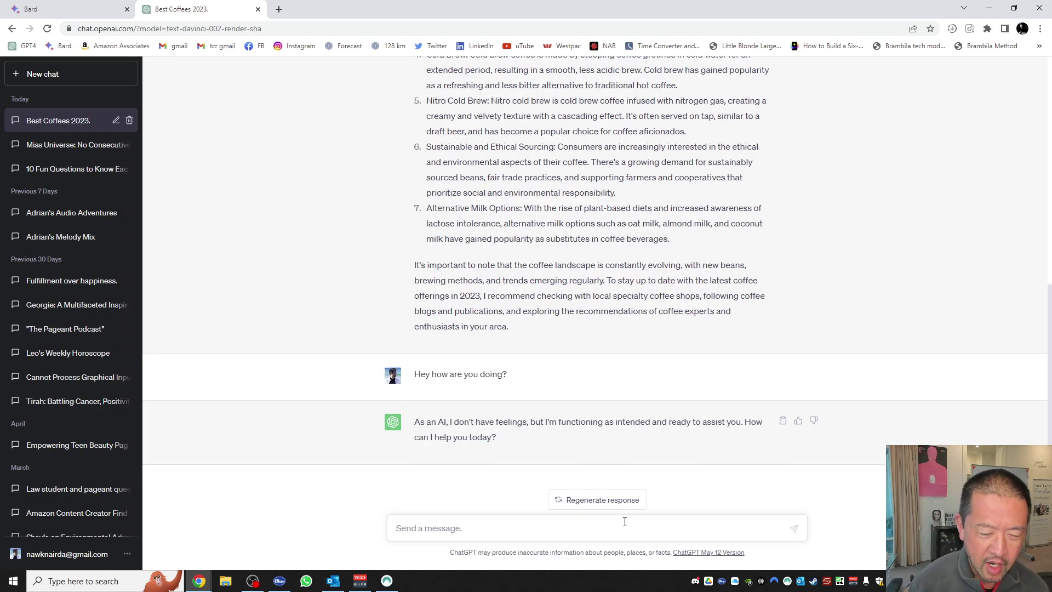
# Ask ChatGPT to generate practice pageant interview questions and read the fifteen-question reply through
pyautogui.write('I would like you t')
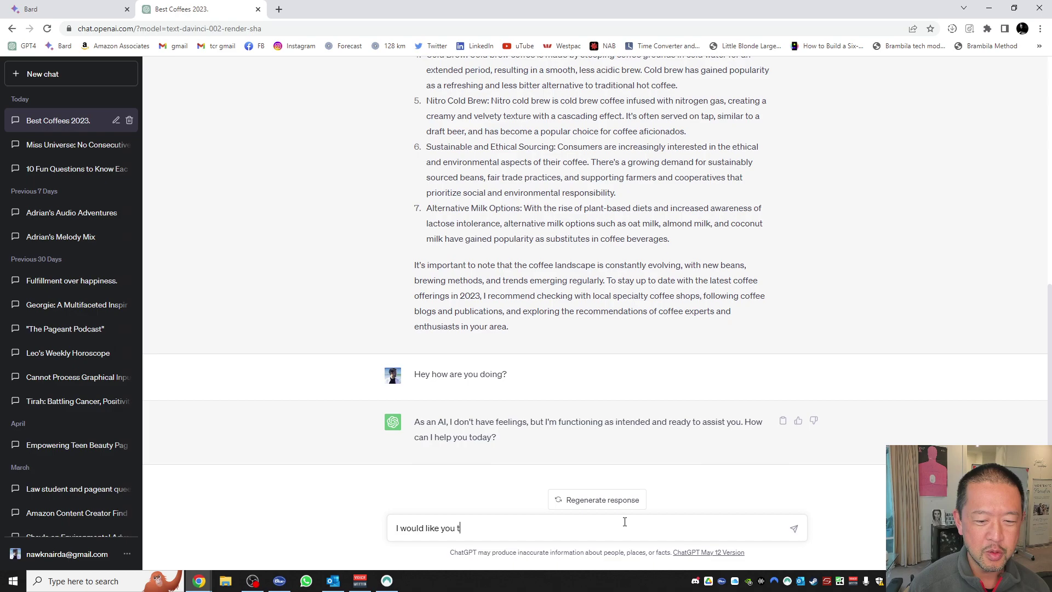
pyautogui.write('o help me generate')
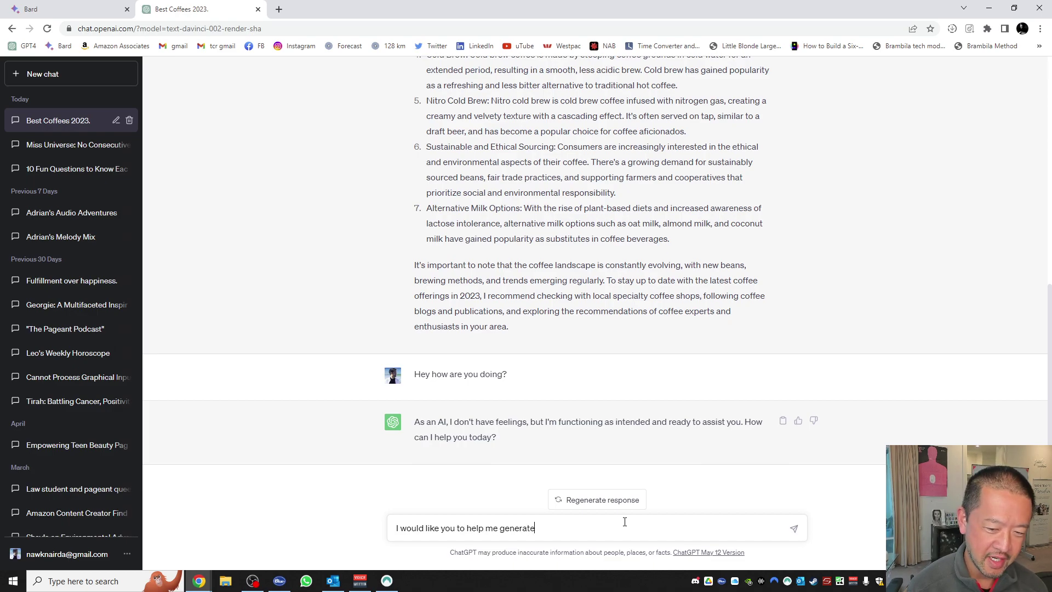
pyautogui.write(' a list of ')
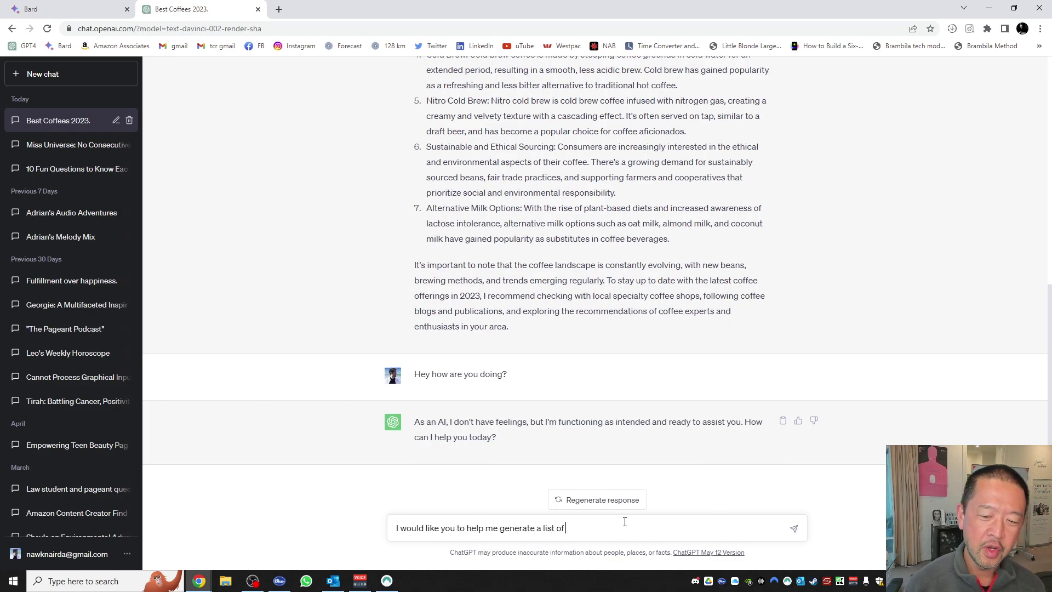
pyautogui.write('practice pagea')
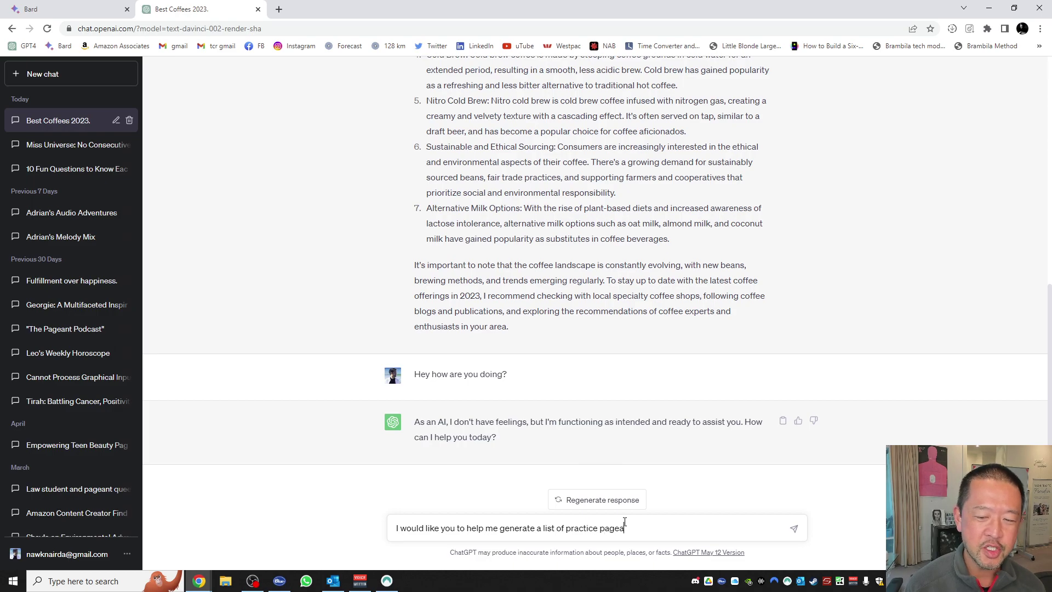
pyautogui.write('nt interview ques')
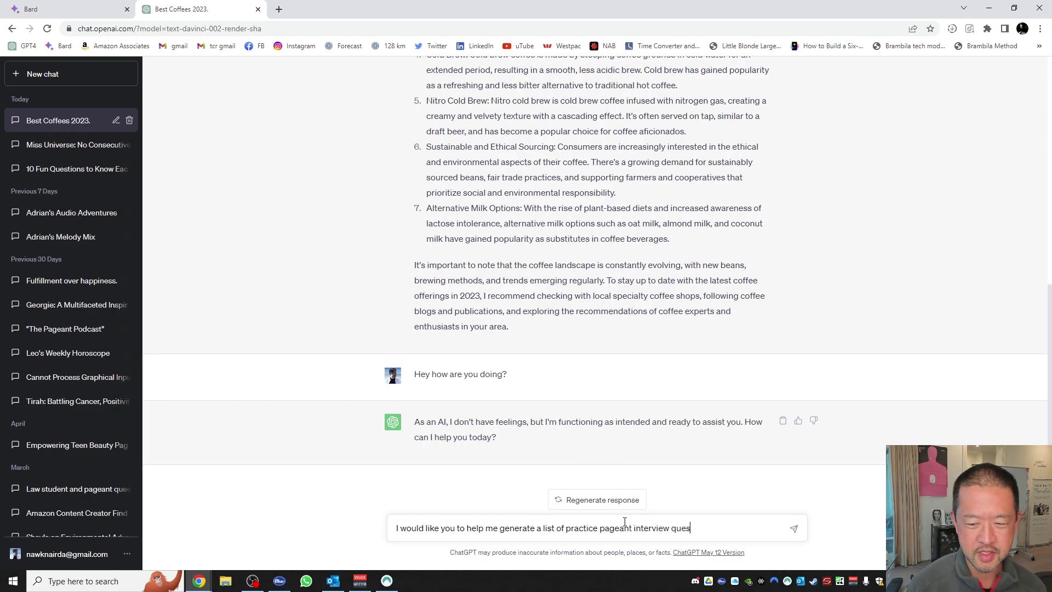
pyautogui.write('tions.')
pyautogui.press('Return')
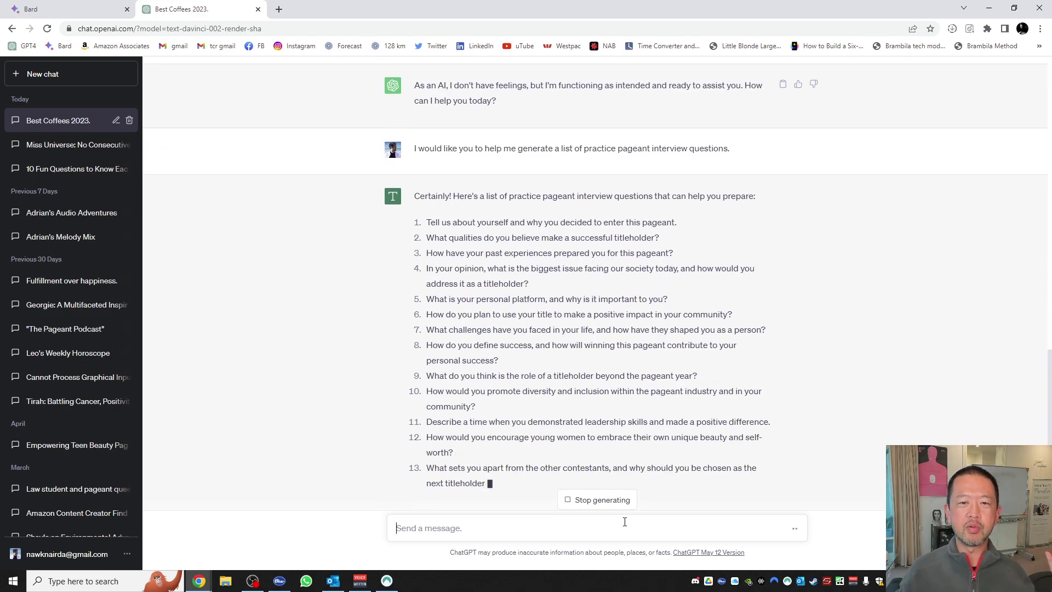
pyautogui.scroll(2, 567, 456)
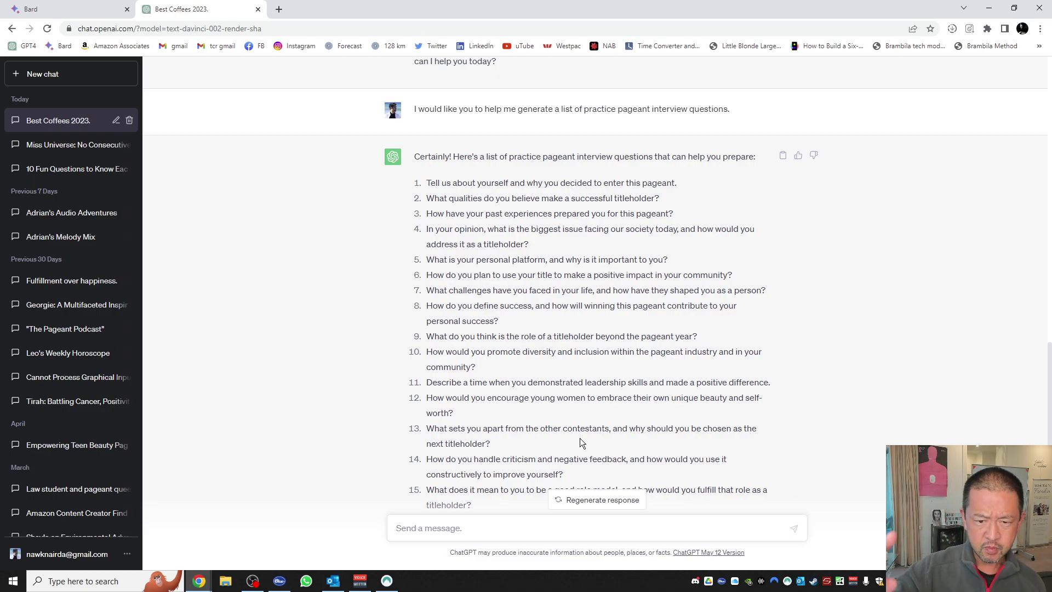
pyautogui.scroll(-2, 580, 439)
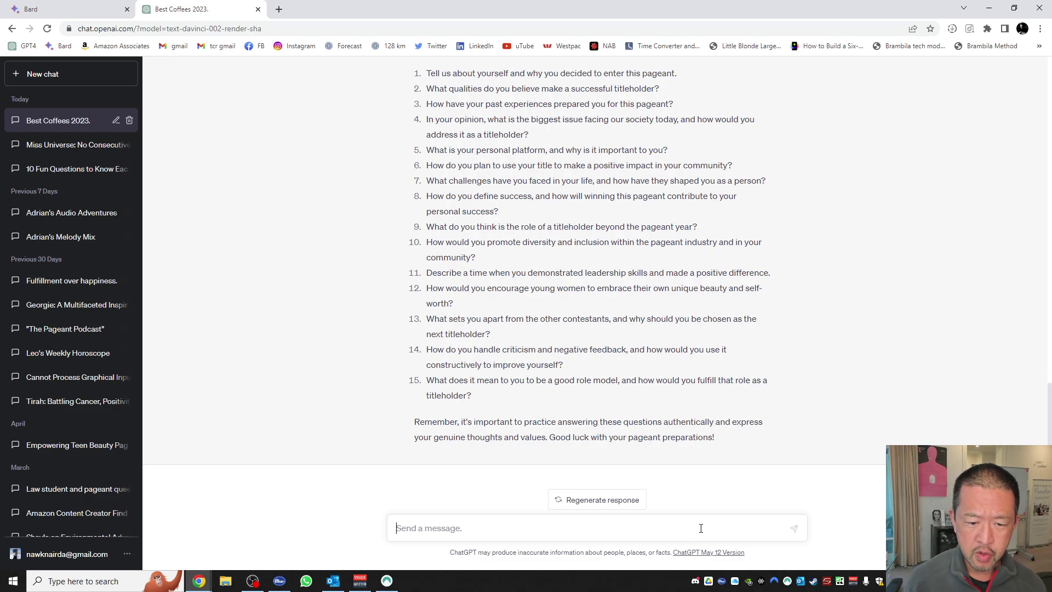
# Send 'That's really great, can you give me fifteen more?' and scroll through the second list
pyautogui.write("That's")
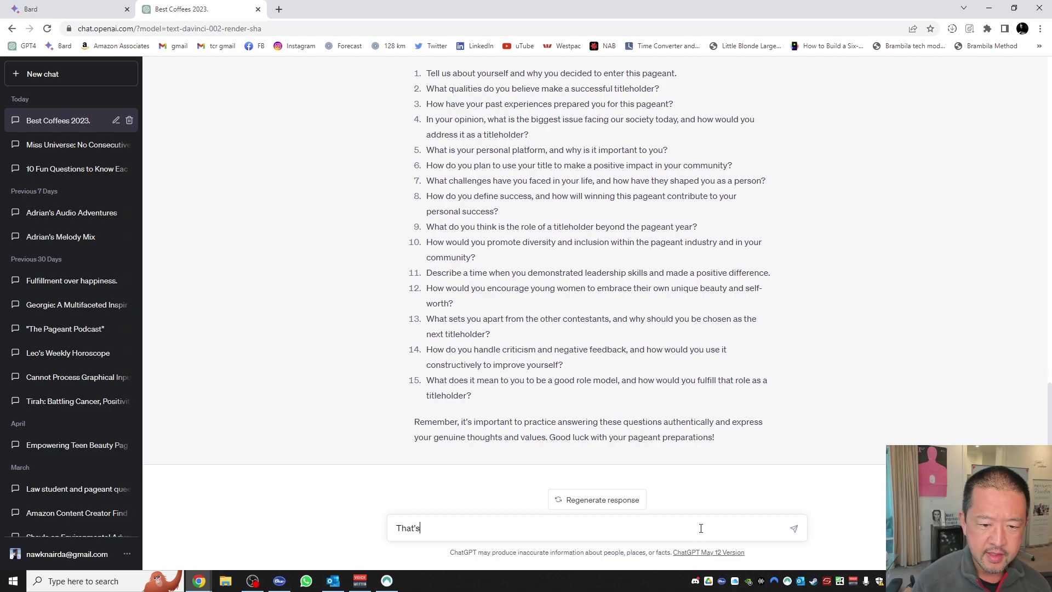
pyautogui.write(' really great, ca')
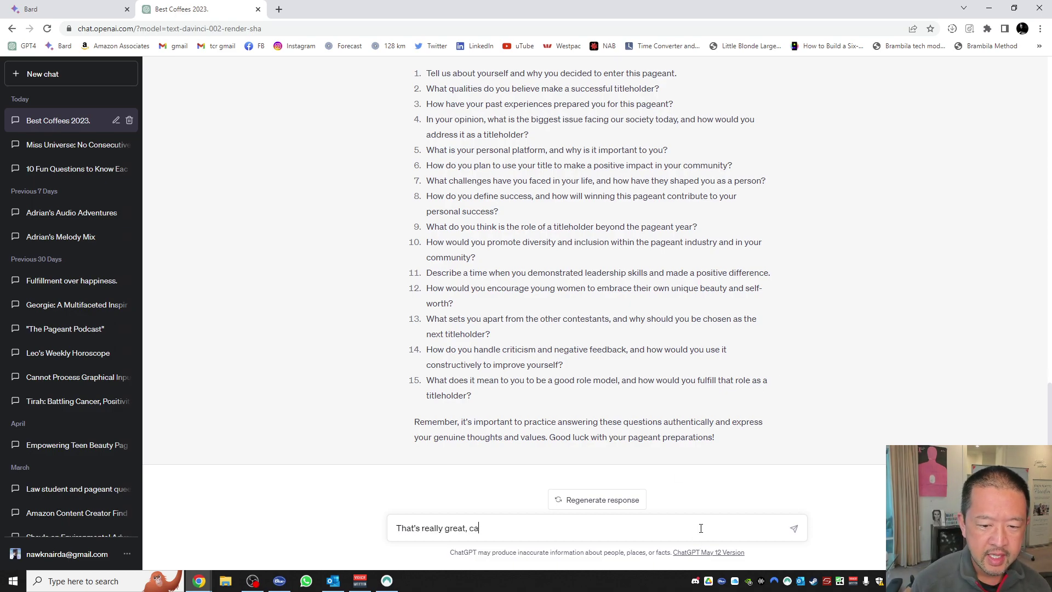
pyautogui.write('n you give me ')
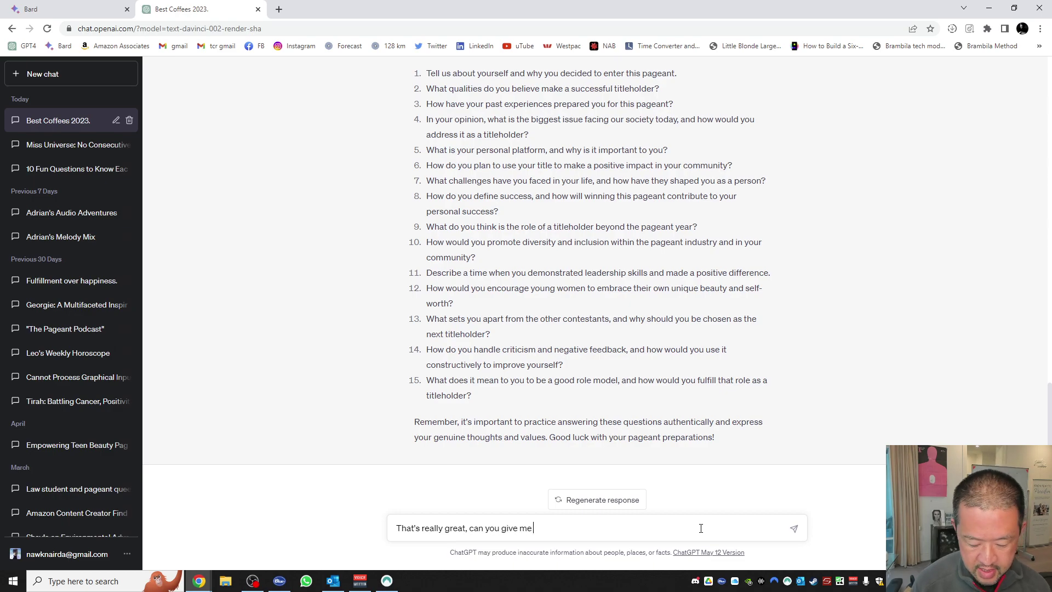
pyautogui.write('fifteen more?')
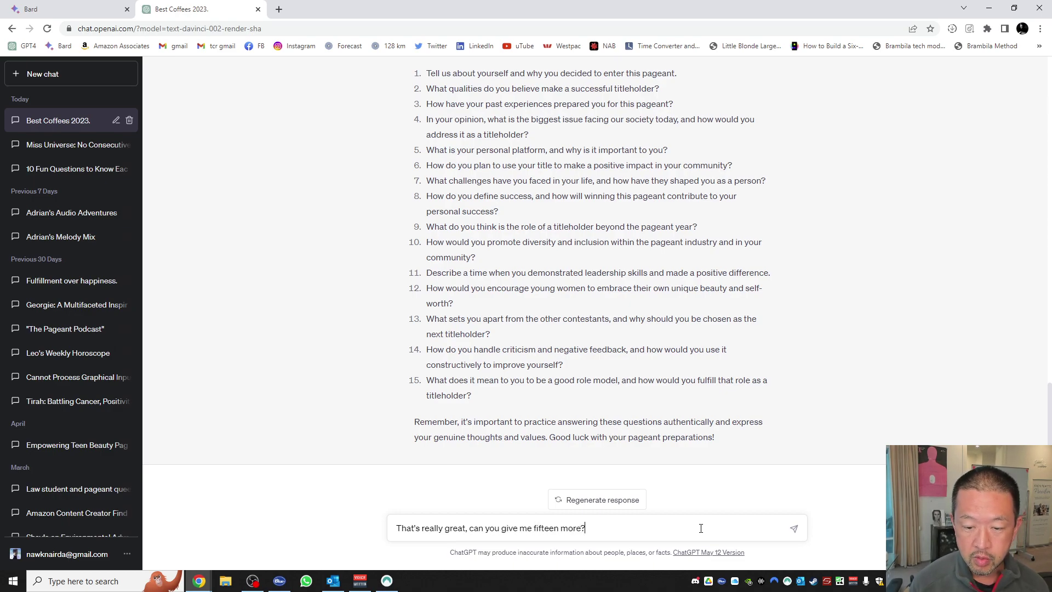
pyautogui.press('Return')
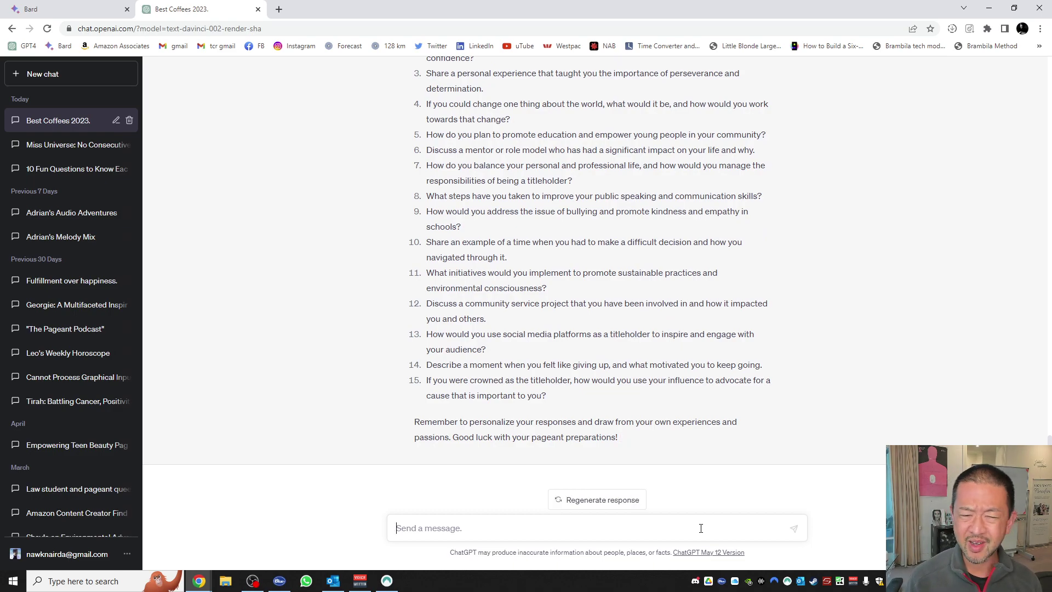
pyautogui.scroll(1, 626, 354)
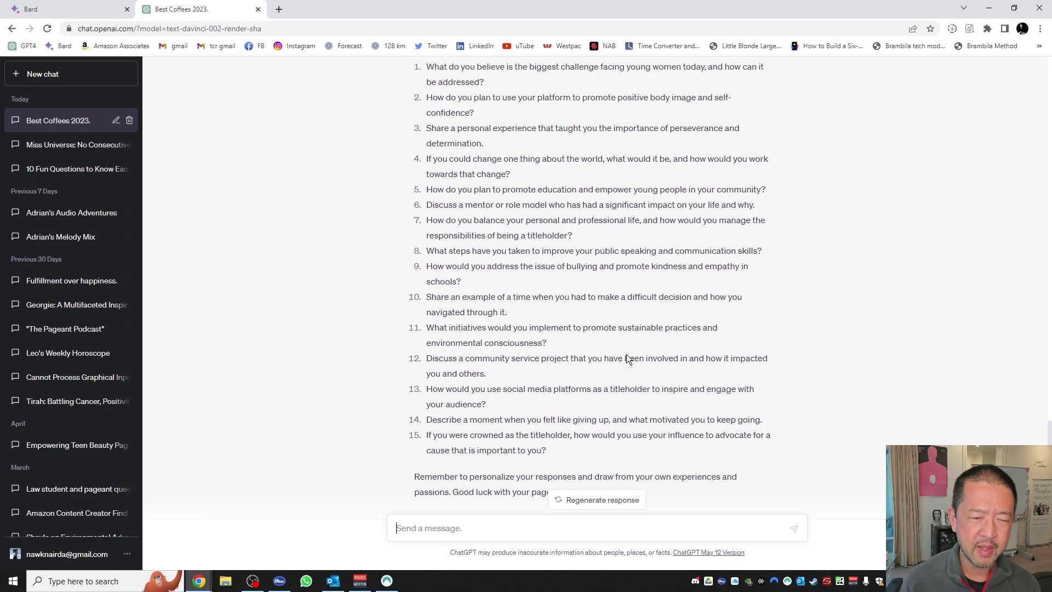
pyautogui.scroll(1, 626, 353)
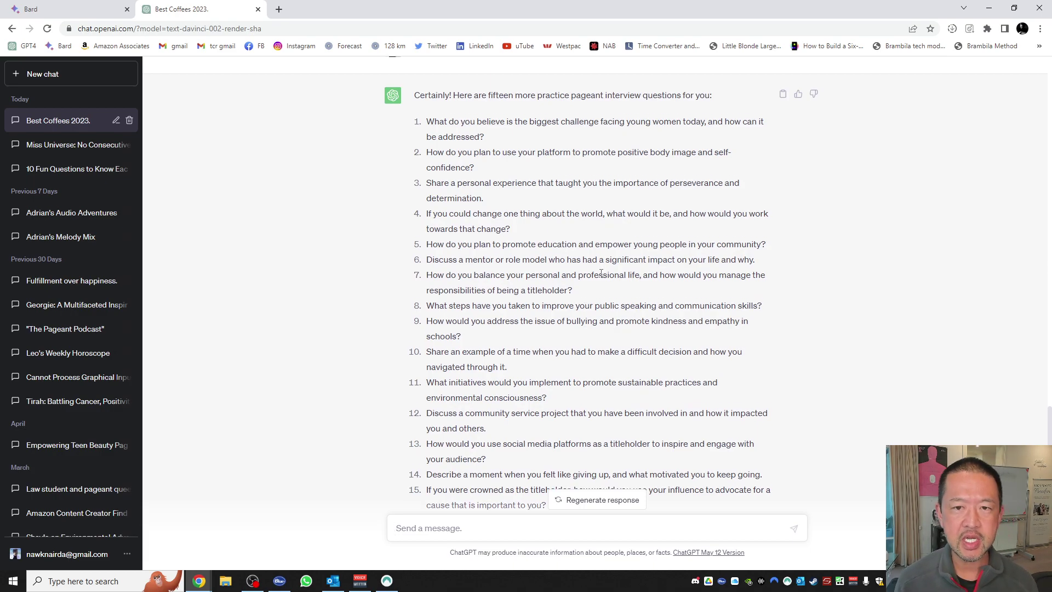
pyautogui.scroll(1, 600, 271)
pyautogui.scroll(-1, 600, 271)
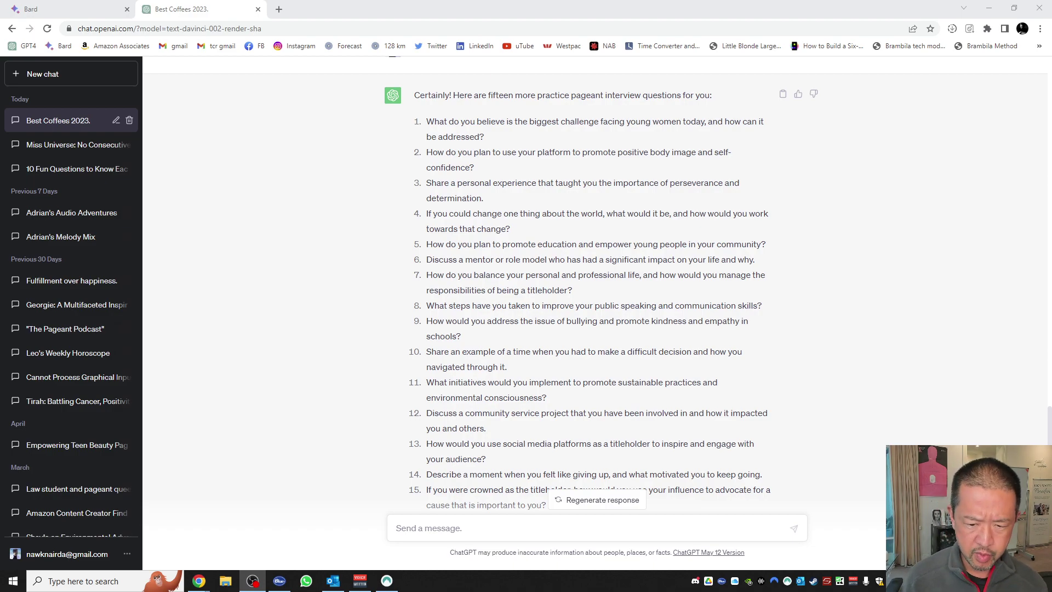
# Send 'I like these questions. But can you just give me one at a time?'
pyautogui.click(521, 528)
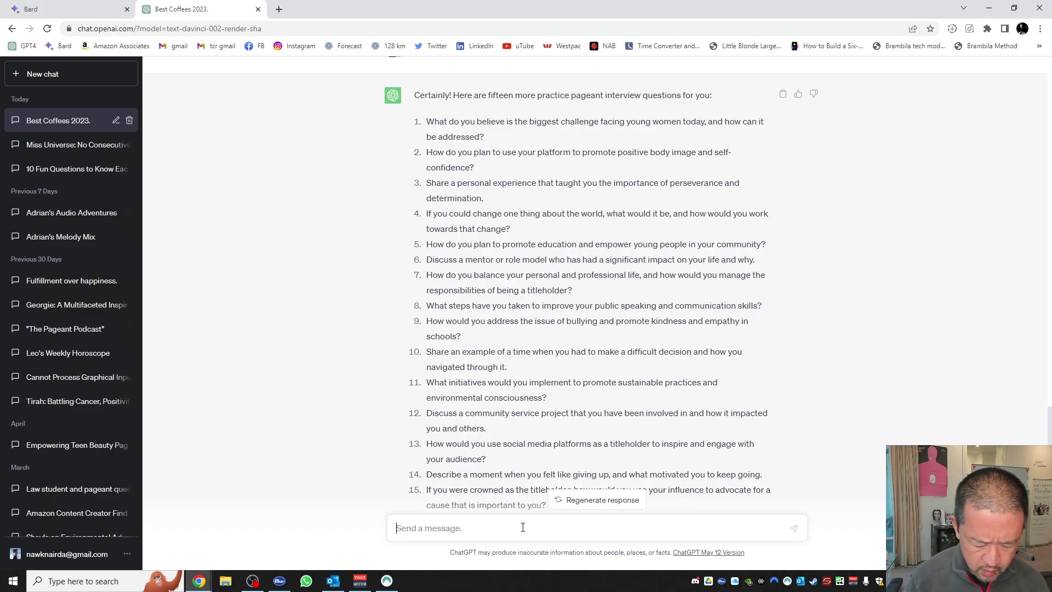
pyautogui.write('I like these')
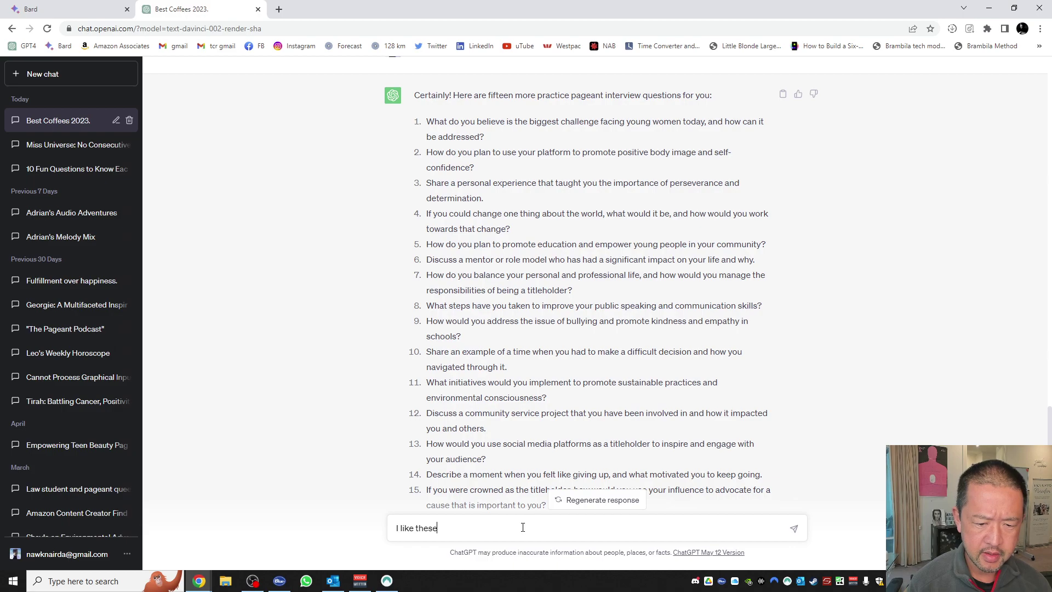
pyautogui.write(' questions. B')
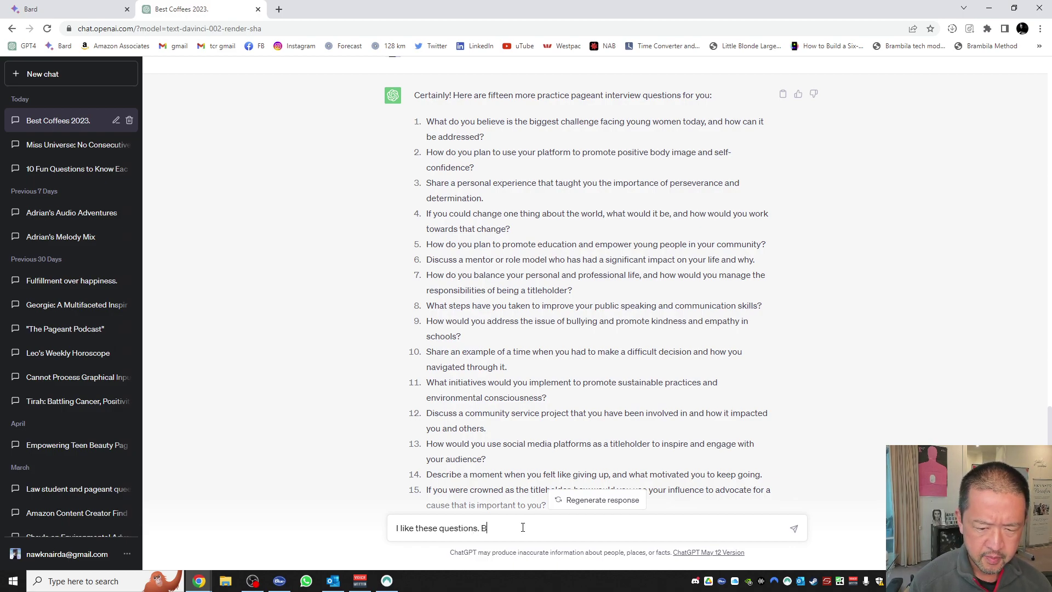
pyautogui.write('ut can you ju')
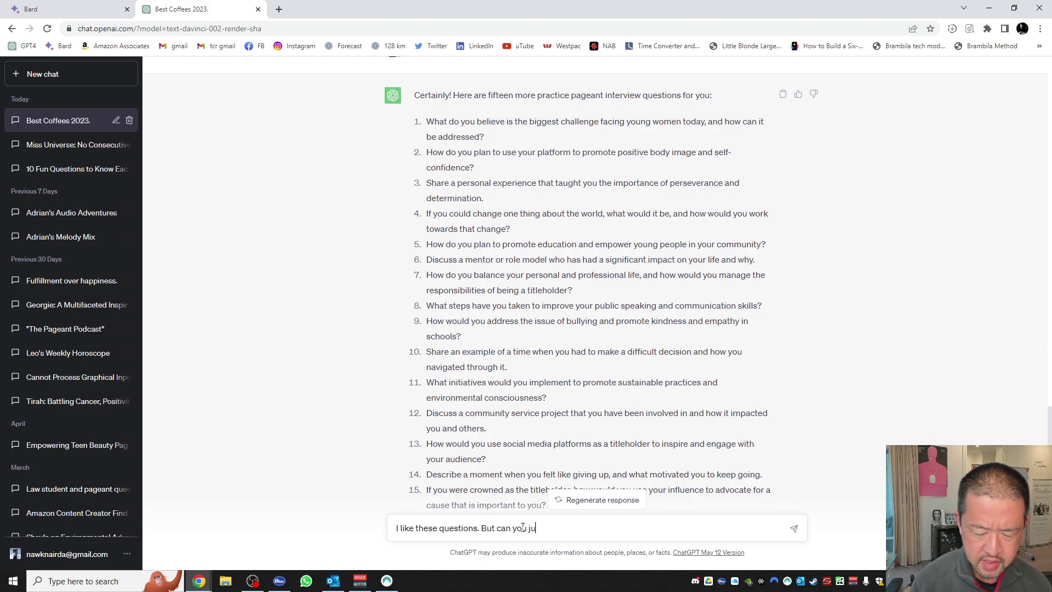
pyautogui.write('st give me one at ')
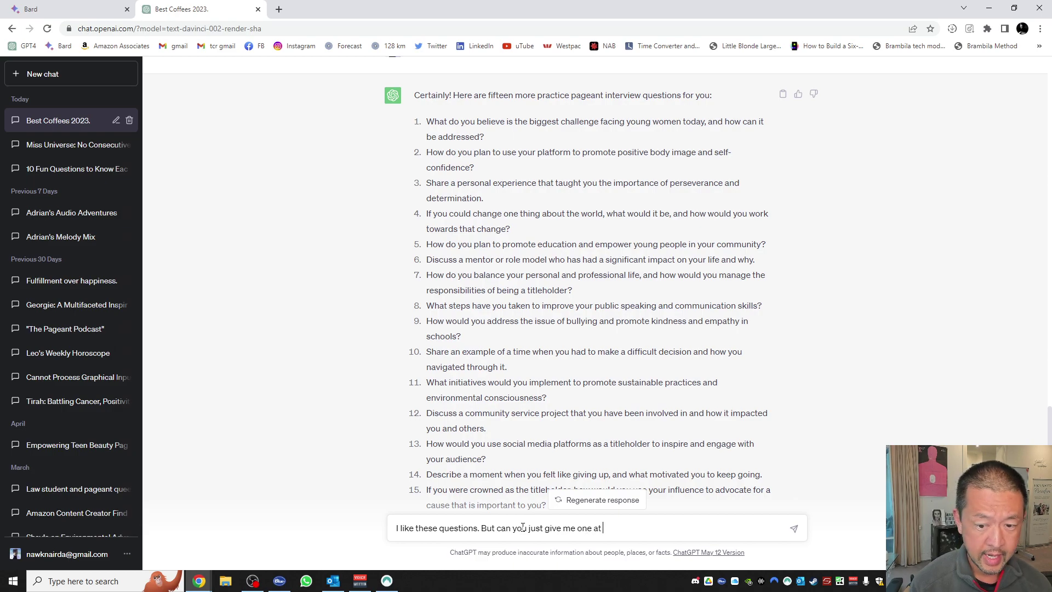
pyautogui.write('a time?')
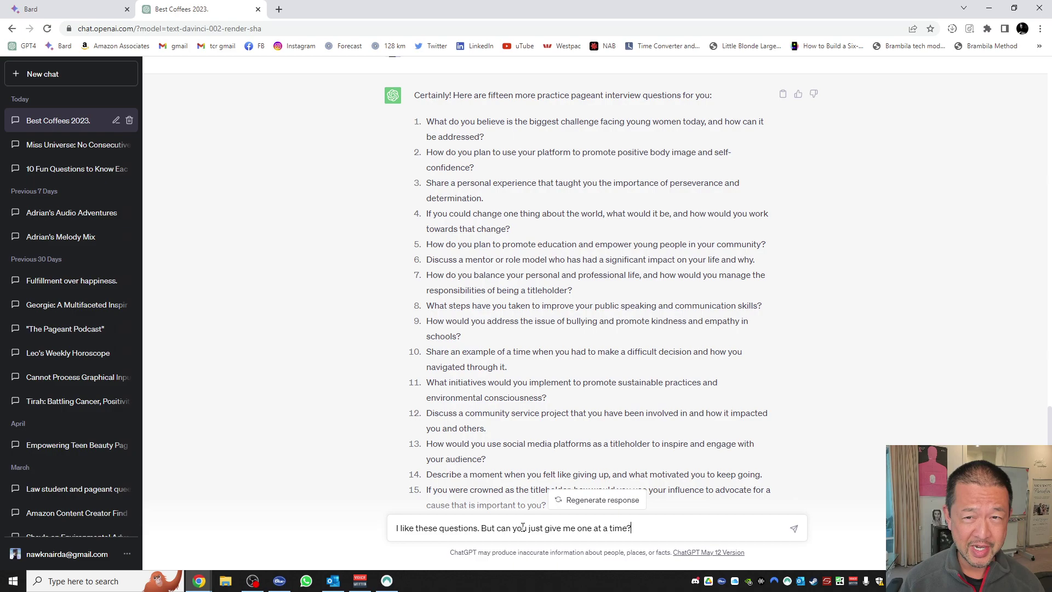
pyautogui.press('Return')
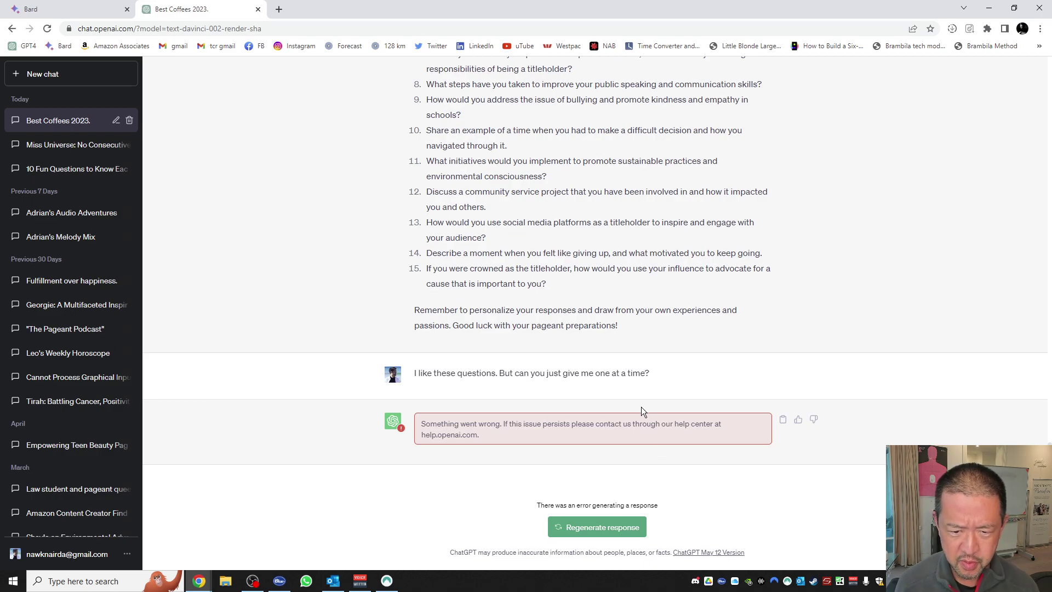
# Regenerate the errored reply to get a single body-image and self-confidence question
pyautogui.click(601, 529)
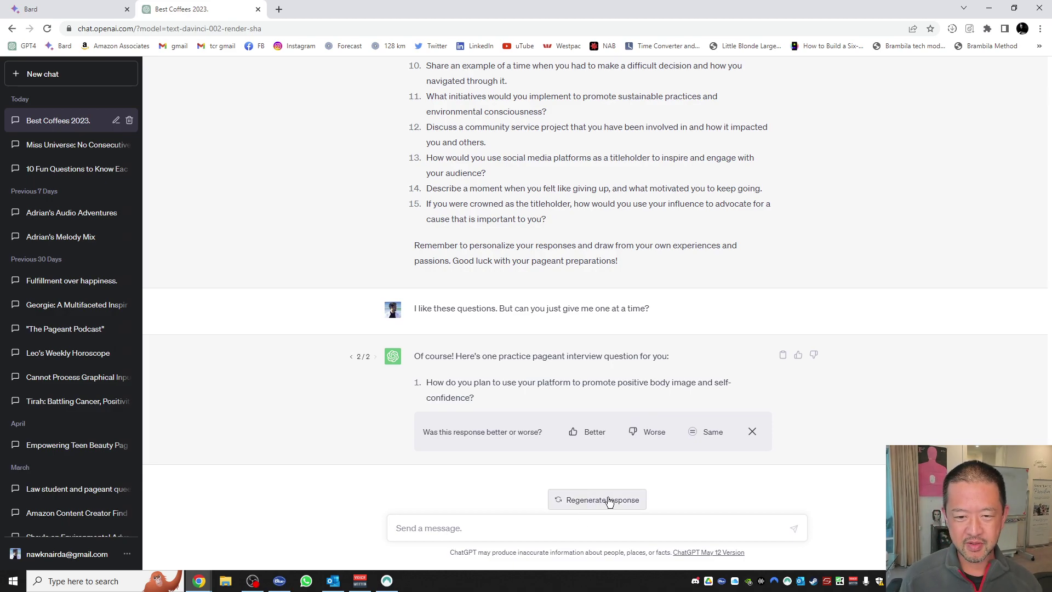
# Regenerate twice, reaching version 4/4 with a public speaking and communication skills question
pyautogui.click(608, 500)
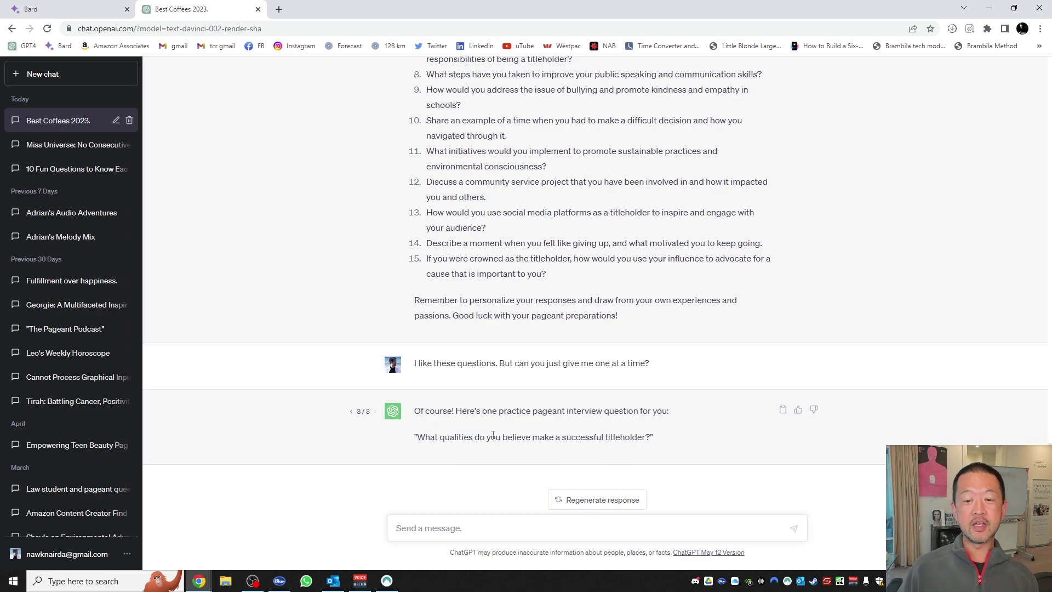
pyautogui.click(586, 498)
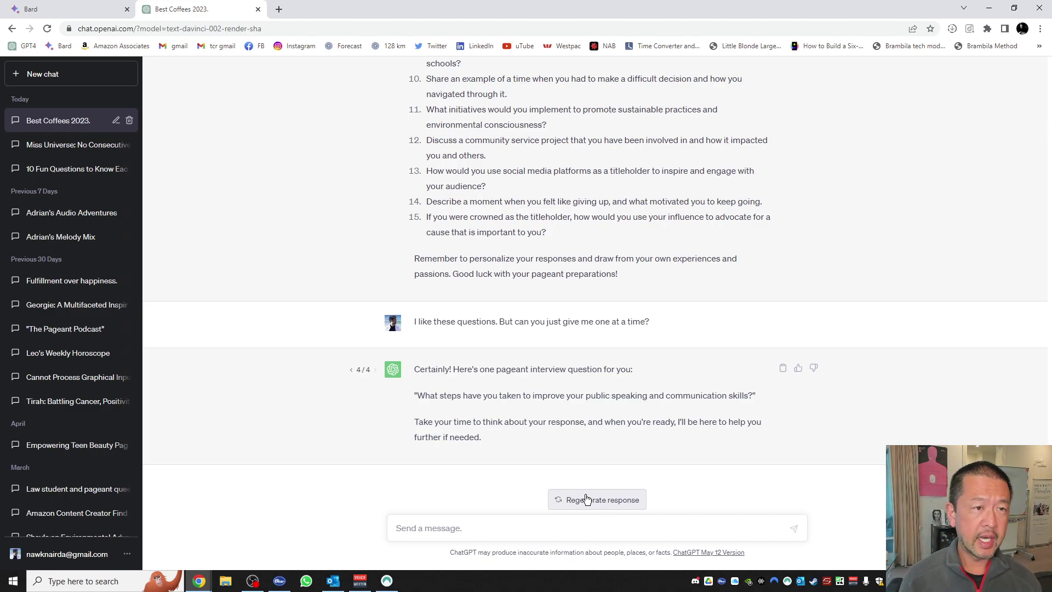
# Open a new ChatGPT chat, keeping GPT-3.5 as the model
pyautogui.scroll(15, 496, 392)
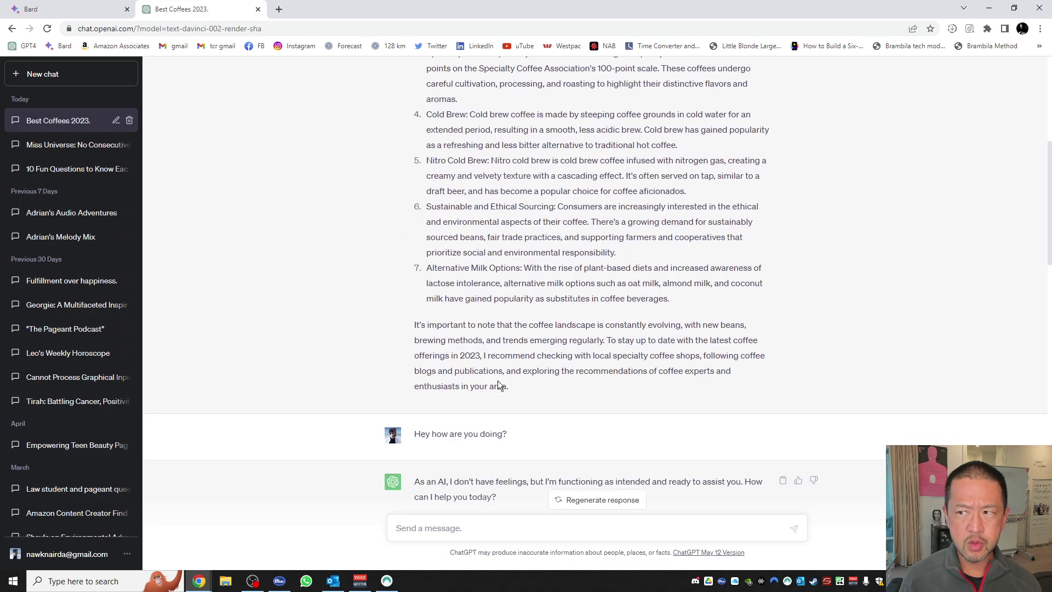
pyautogui.scroll(6, 499, 386)
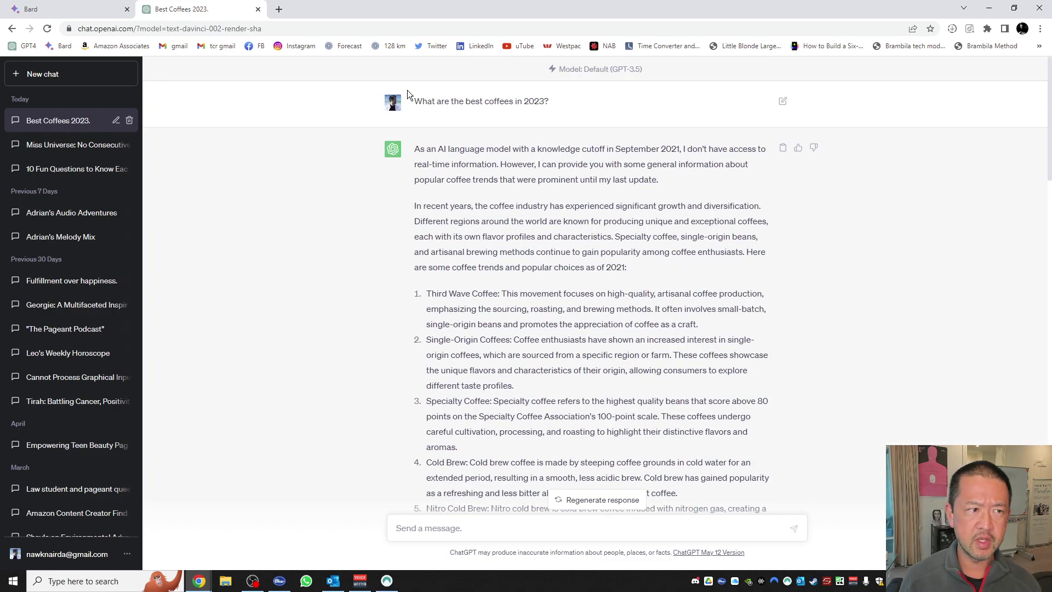
pyautogui.click(65, 79)
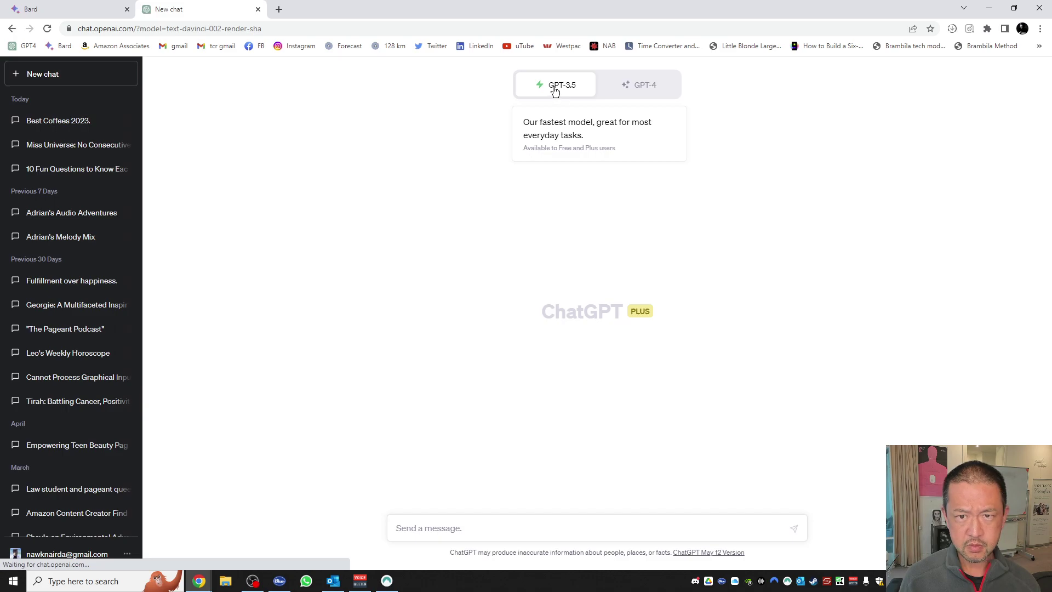
pyautogui.moveTo(652, 85)
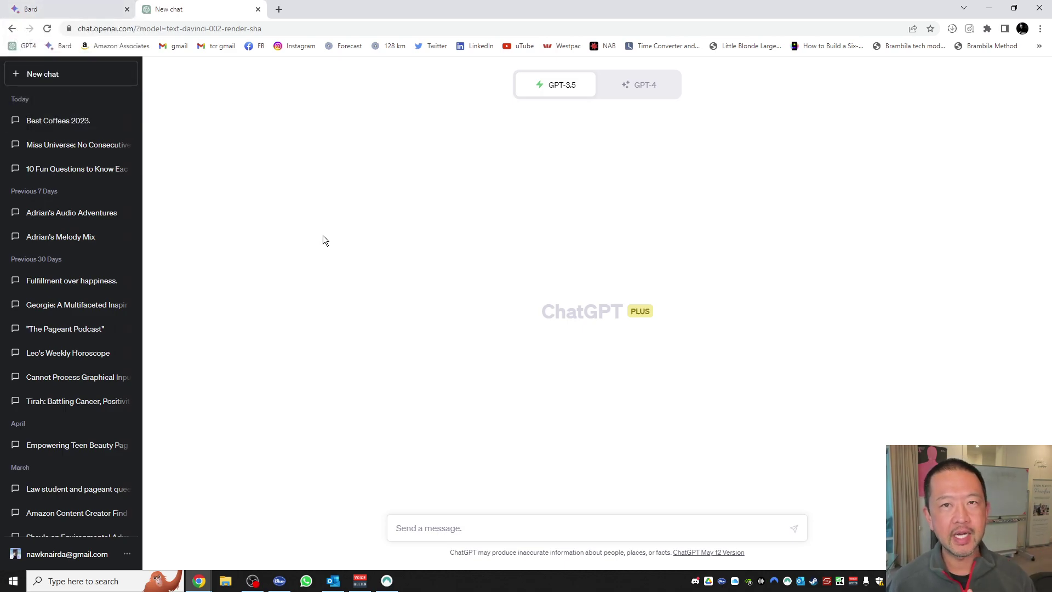
# Look over Bard's URL and empty prompt box, then return to the new ChatGPT tab
pyautogui.click(64, 12)
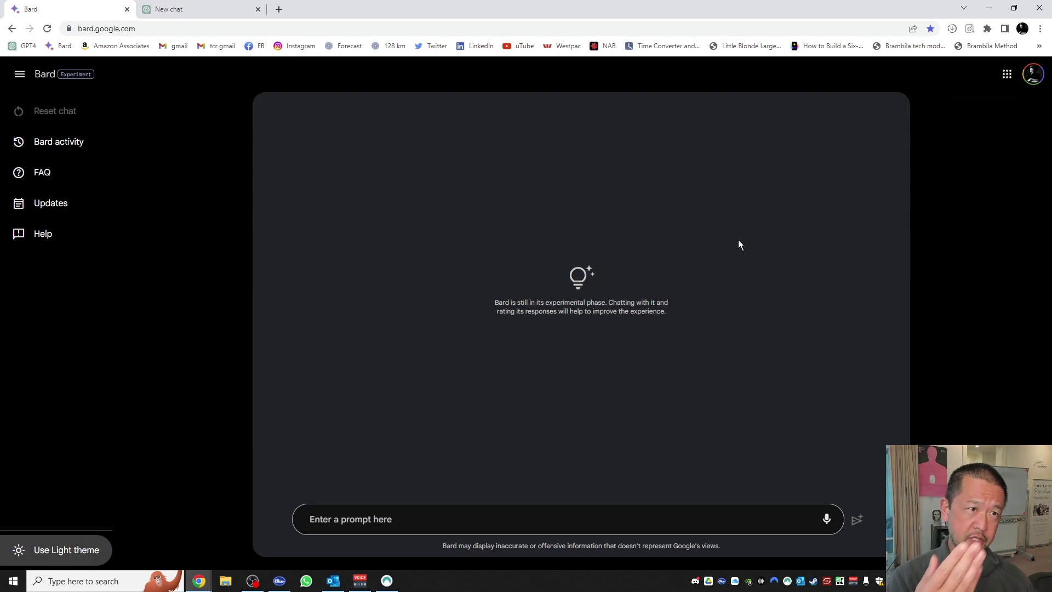
pyautogui.doubleClick(85, 27)
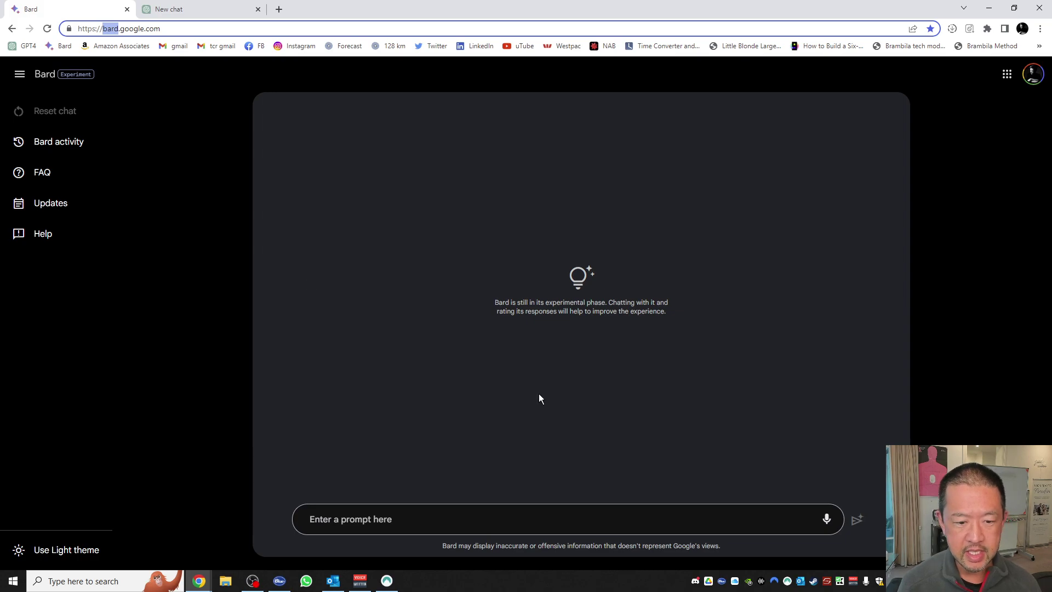
pyautogui.click(583, 516)
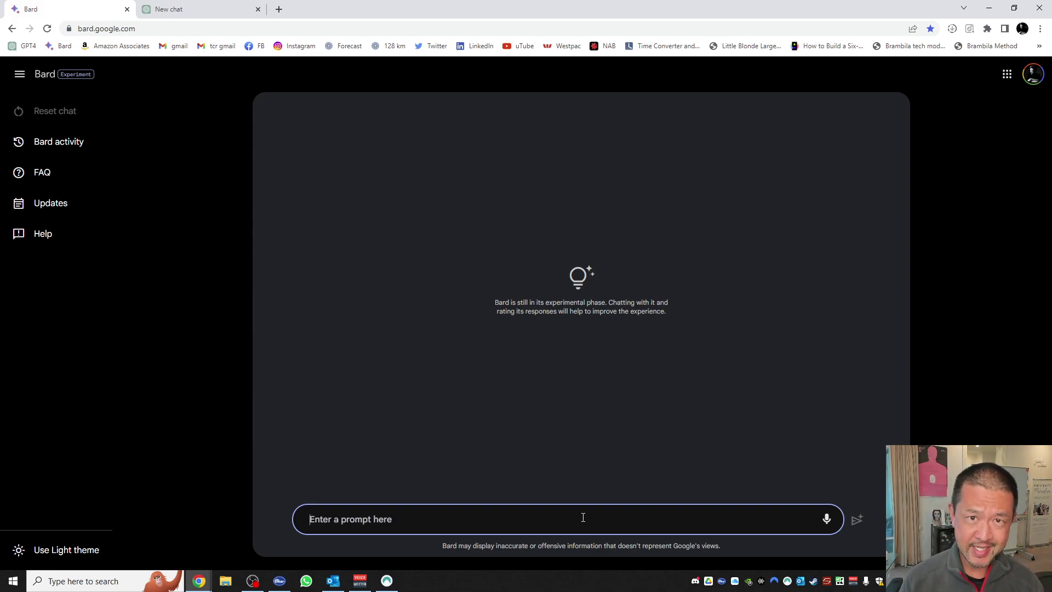
pyautogui.click(229, 9)
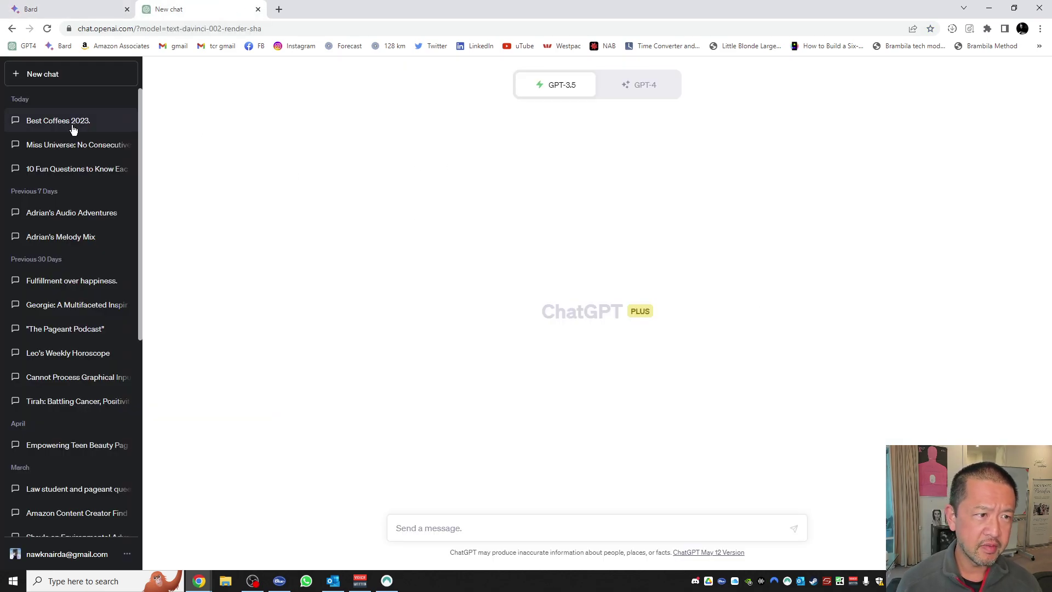
# Copy the best-coffees-in-2023 question from ChatGPT's 'Best Coffees 2023.' chat, then return to Bard
pyautogui.click(75, 124)
pyautogui.scroll(20, 679, 325)
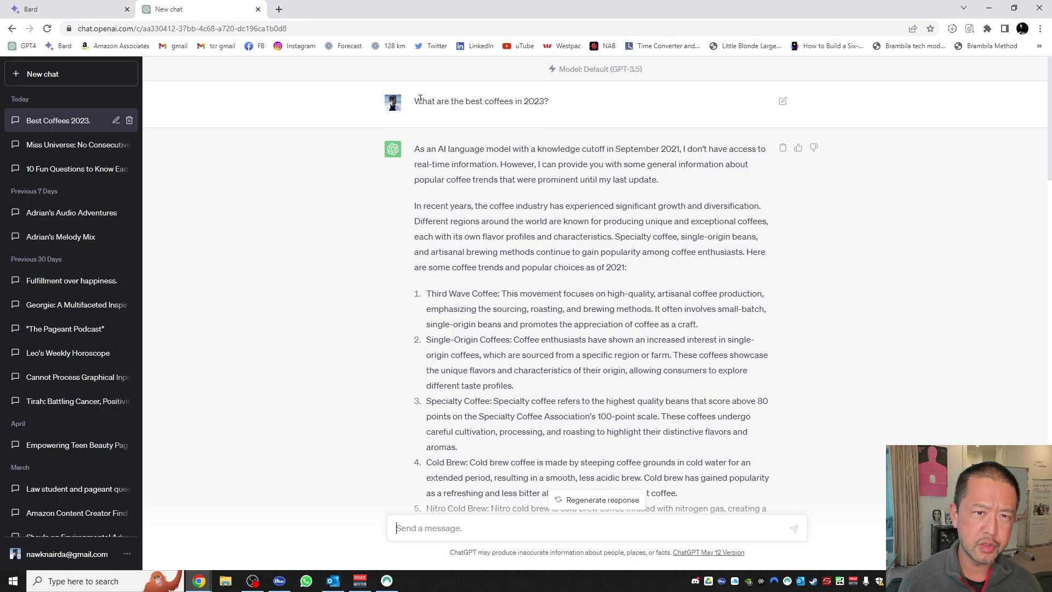
pyautogui.moveTo(415, 100); pyautogui.dragTo(529, 100)
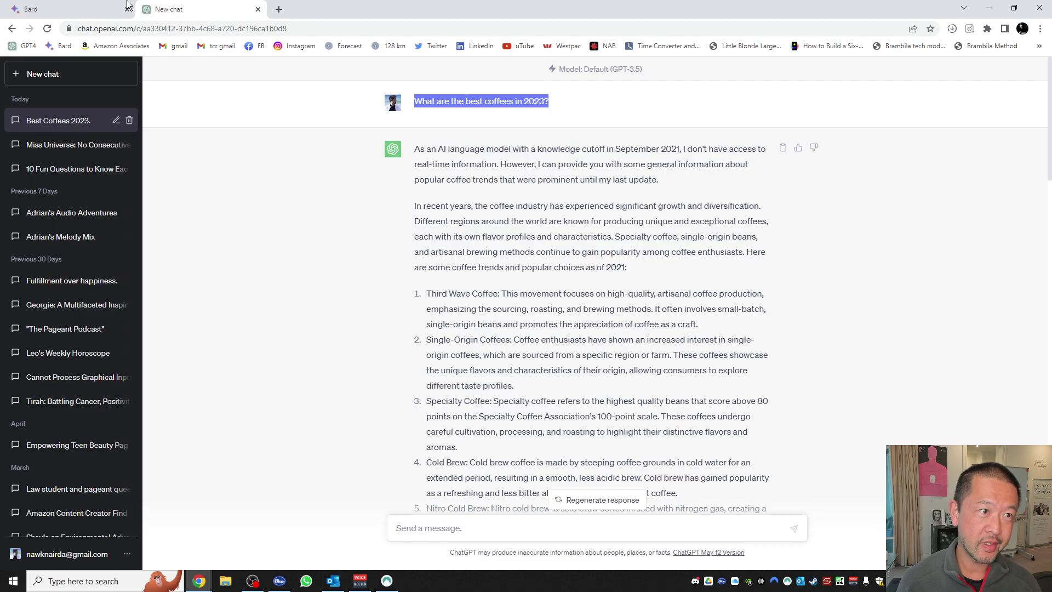
pyautogui.click(82, 9)
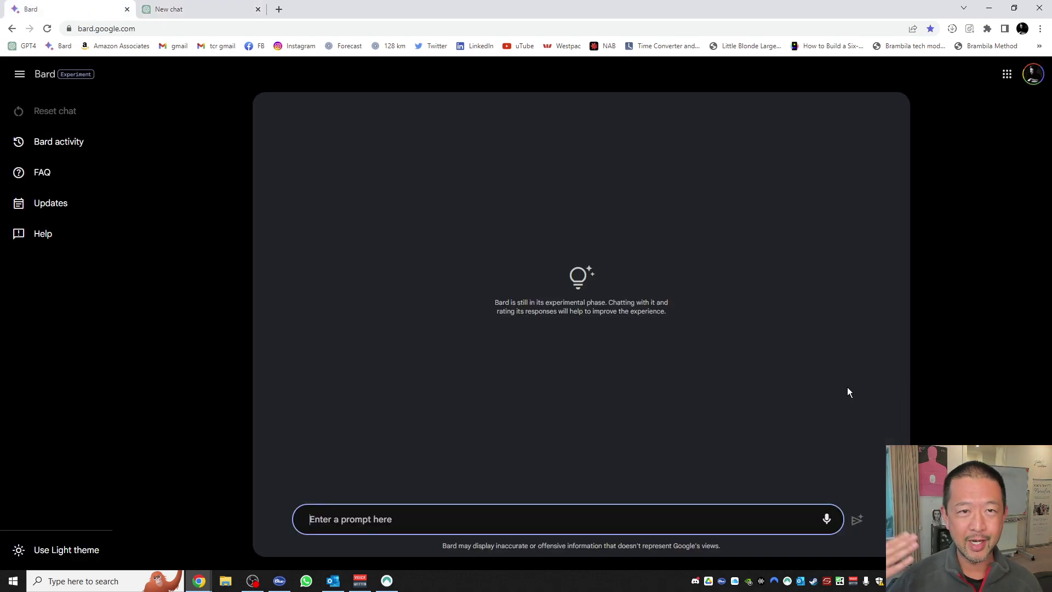
# Ask Bard 'What are the best coffees in 2023?' and review its list of ten roasters
pyautogui.write('What are the best coffees in 2023?')
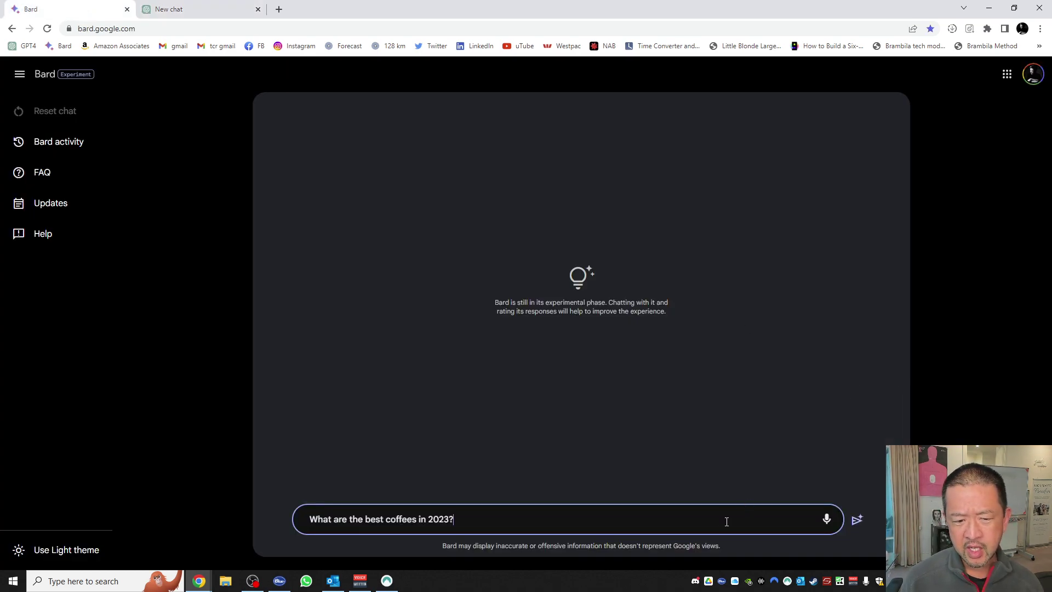
pyautogui.press('Return')
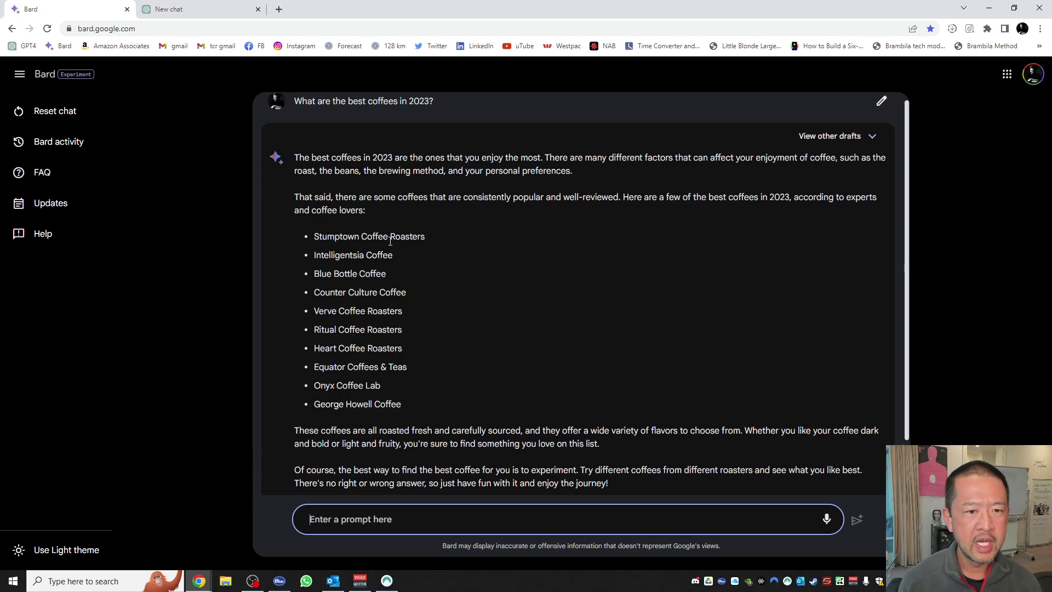
pyautogui.scroll(-1, 350, 201)
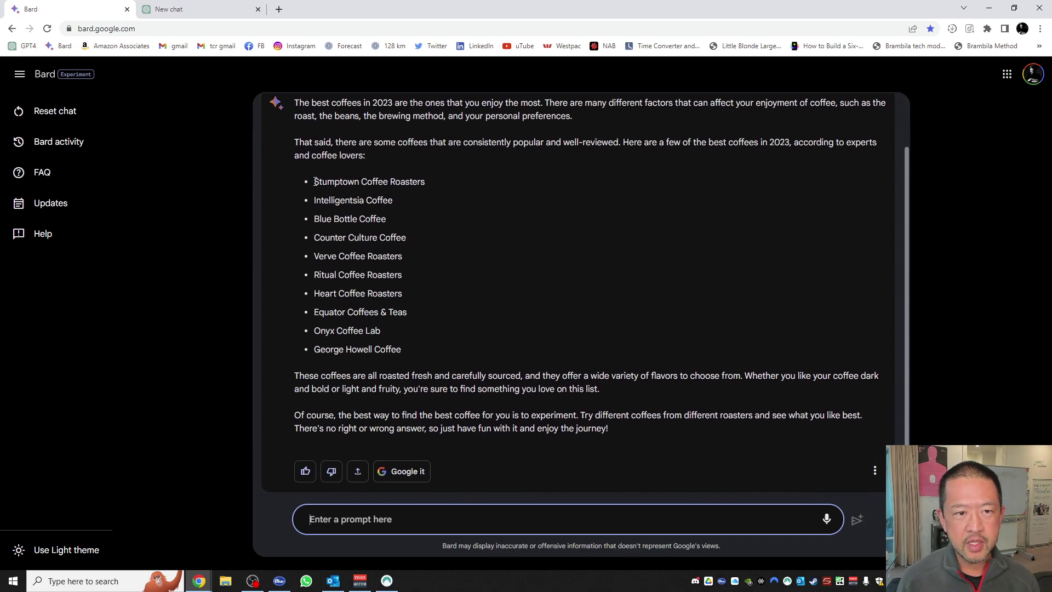
pyautogui.moveTo(315, 183); pyautogui.dragTo(455, 348)
pyautogui.scroll(1, 455, 348)
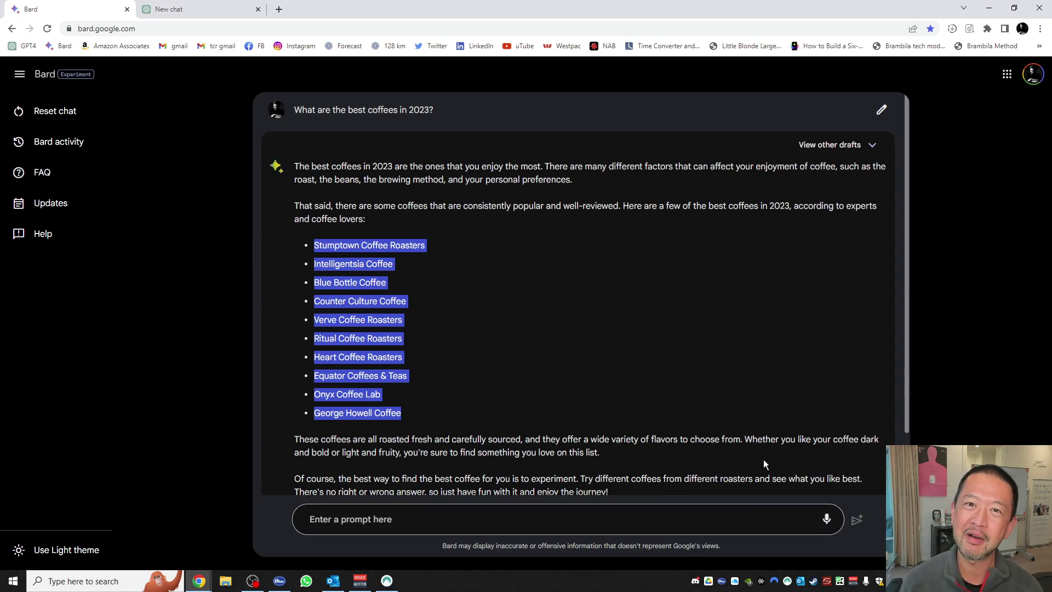
pyautogui.scroll(-2, 587, 347)
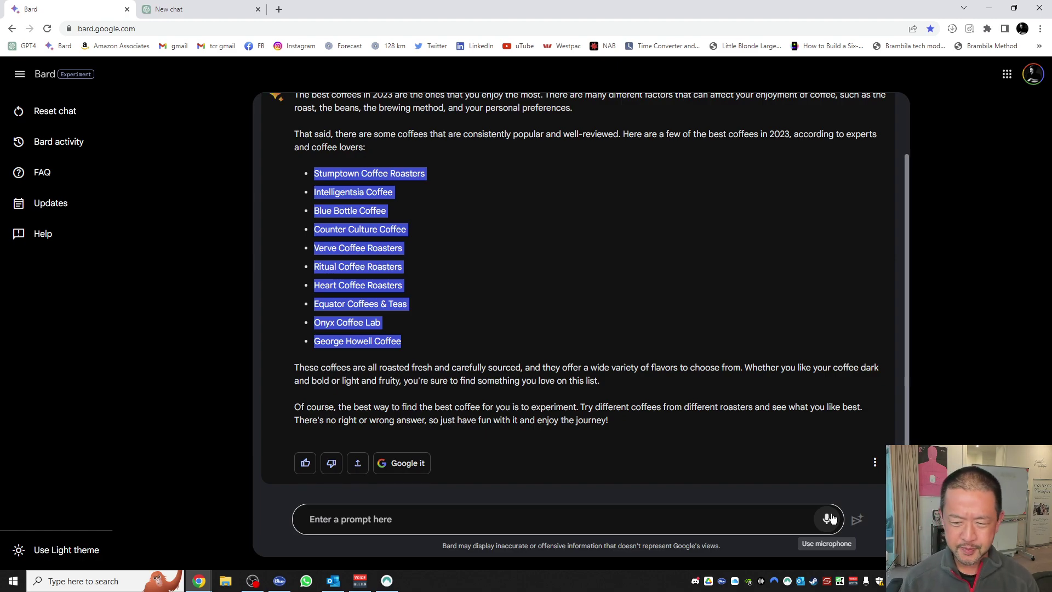
# Copy ChatGPT's request for practice pageant interview questions and send it to Bard
pyautogui.click(203, 7)
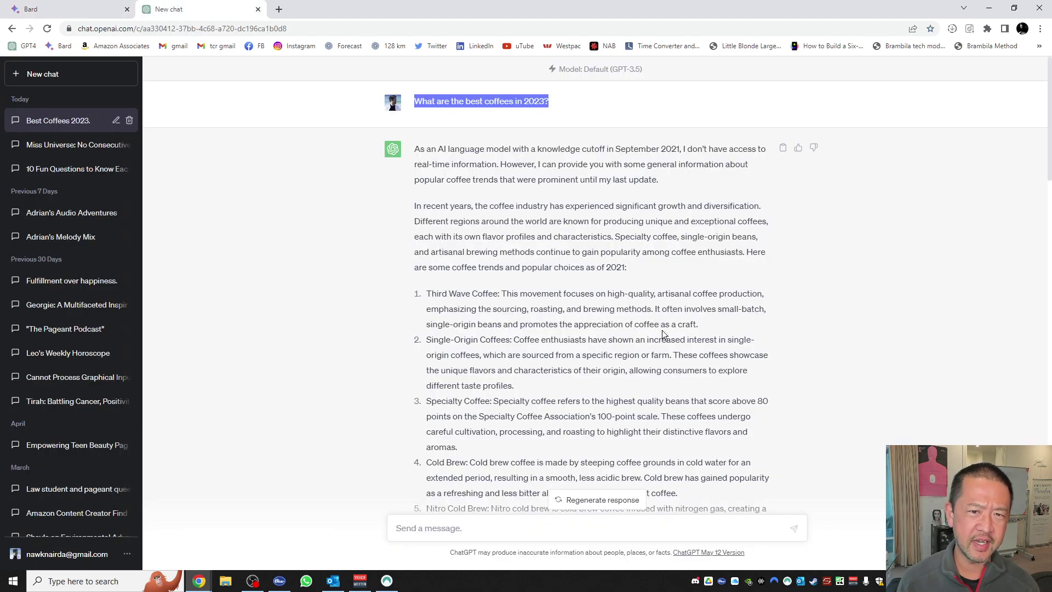
pyautogui.scroll(-7, 444, 216)
pyautogui.scroll(-9, 443, 216)
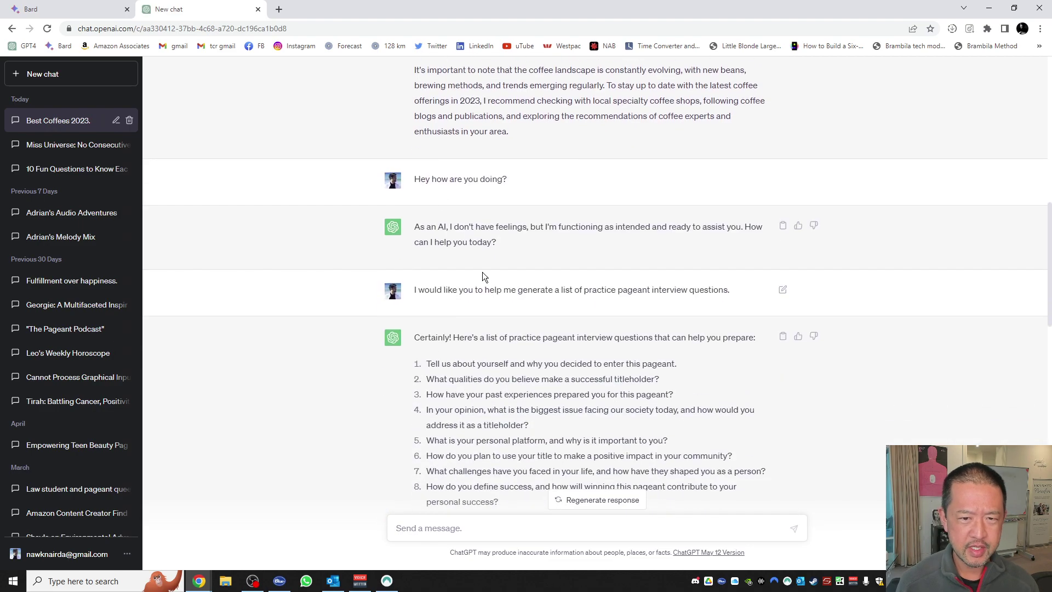
pyautogui.scroll(3, 495, 199)
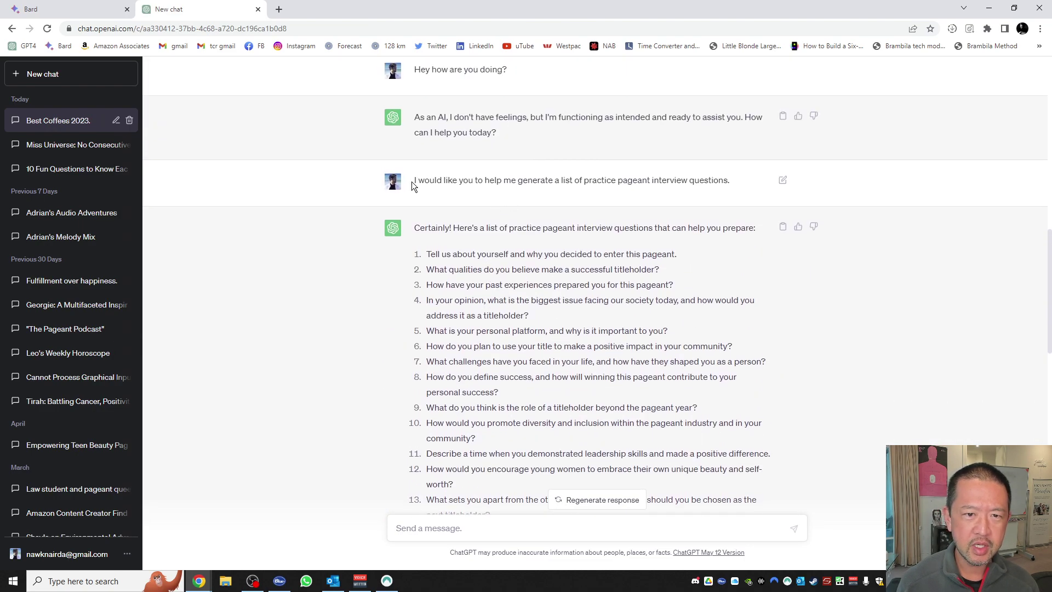
pyautogui.moveTo(414, 179); pyautogui.dragTo(758, 180)
pyautogui.hotkey('ctrl', 'c')
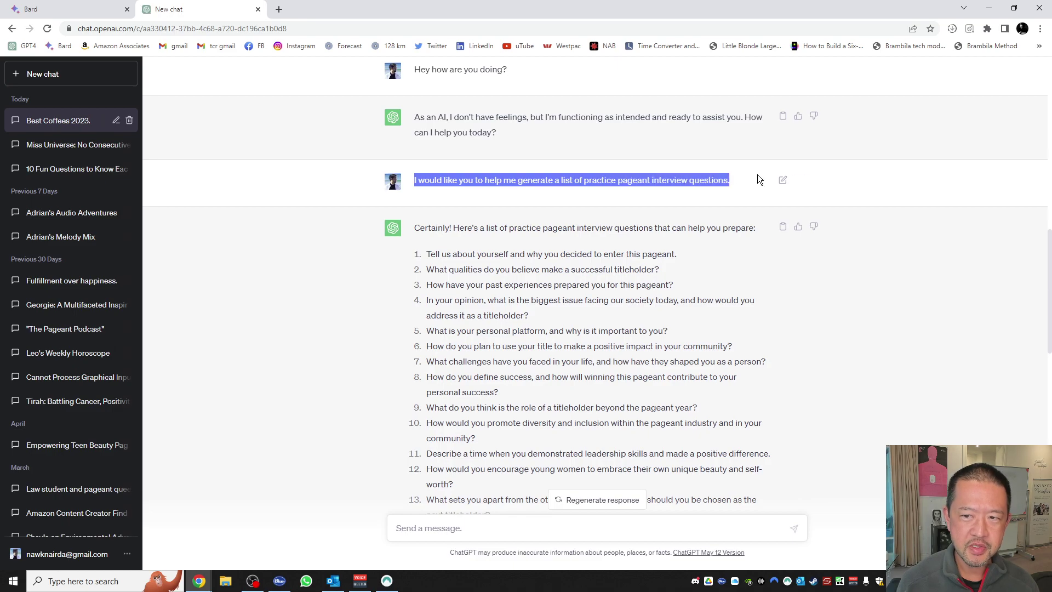
pyautogui.click(74, 5)
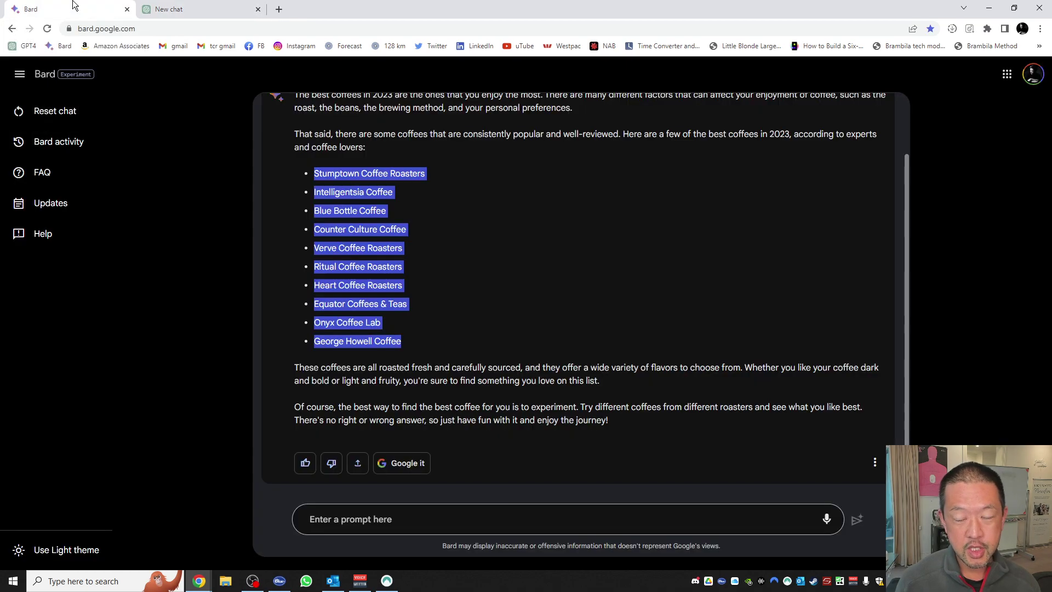
pyautogui.click(464, 517)
pyautogui.hotkey('ctrl', 'v')
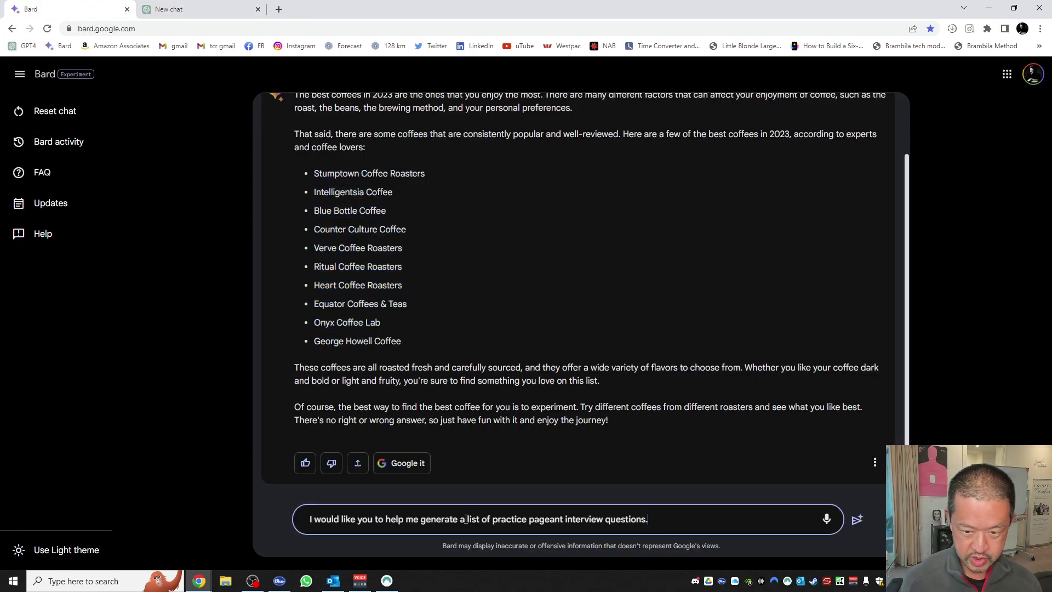
pyautogui.press('Return')
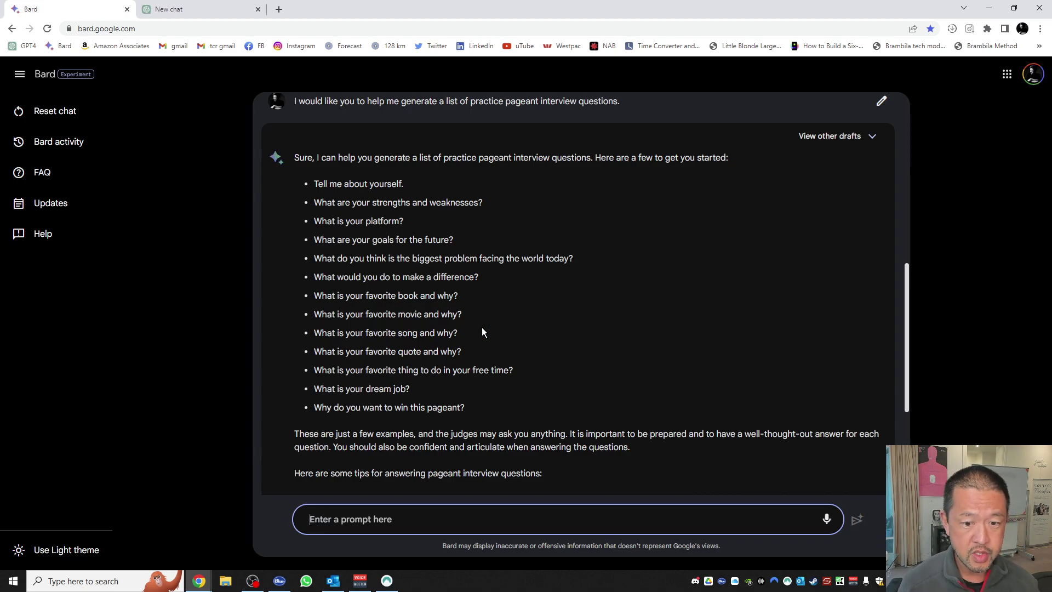
# Read Bard's reply, highlighting the 'judges may ask anything' line and the answering-tips introduction
pyautogui.scroll(-2, 554, 381)
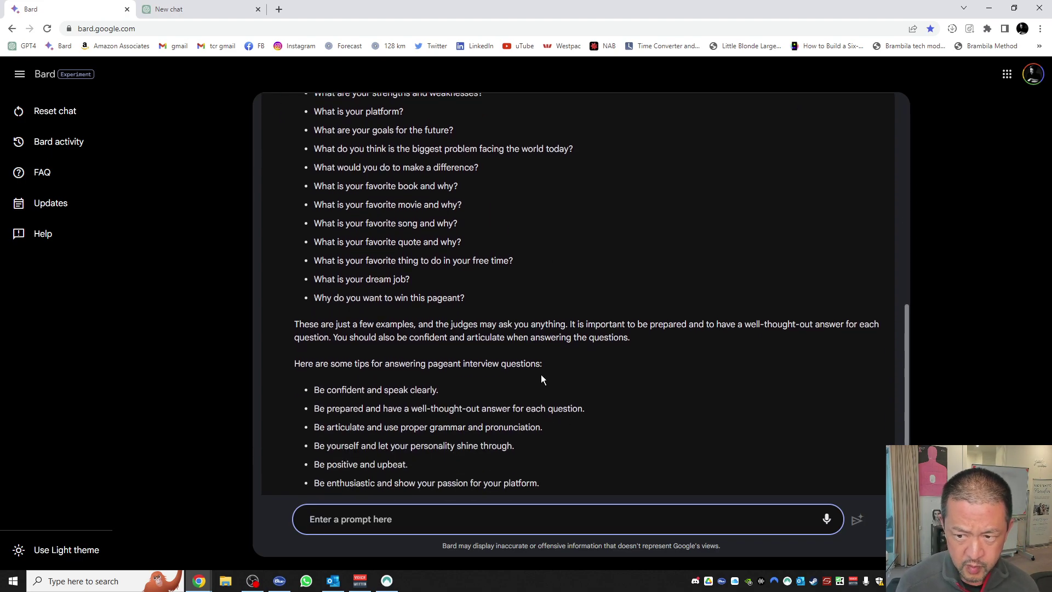
pyautogui.scroll(-1, 411, 332)
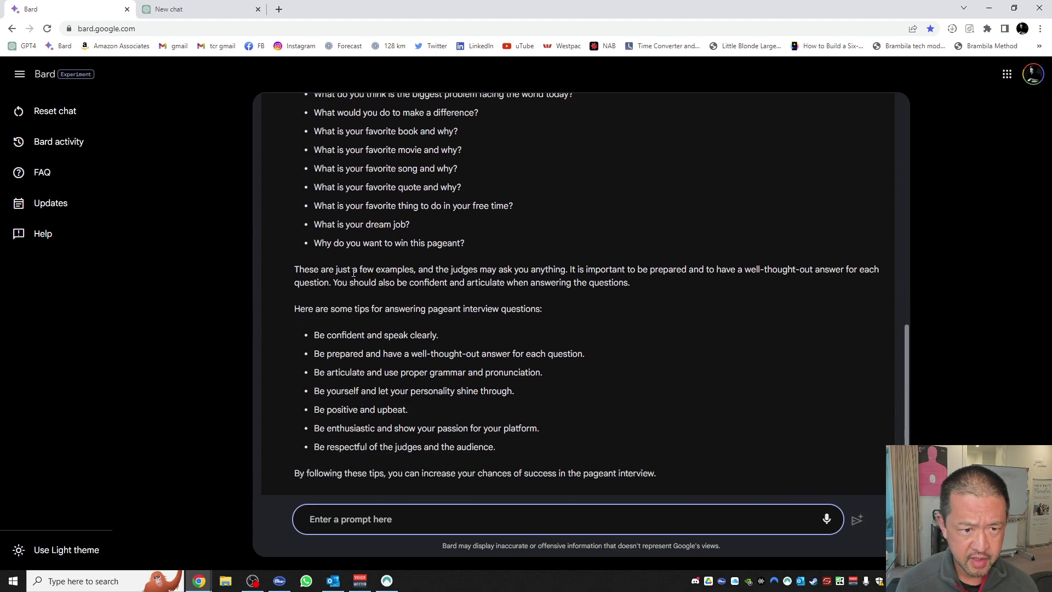
pyautogui.moveTo(346, 269); pyautogui.dragTo(547, 270)
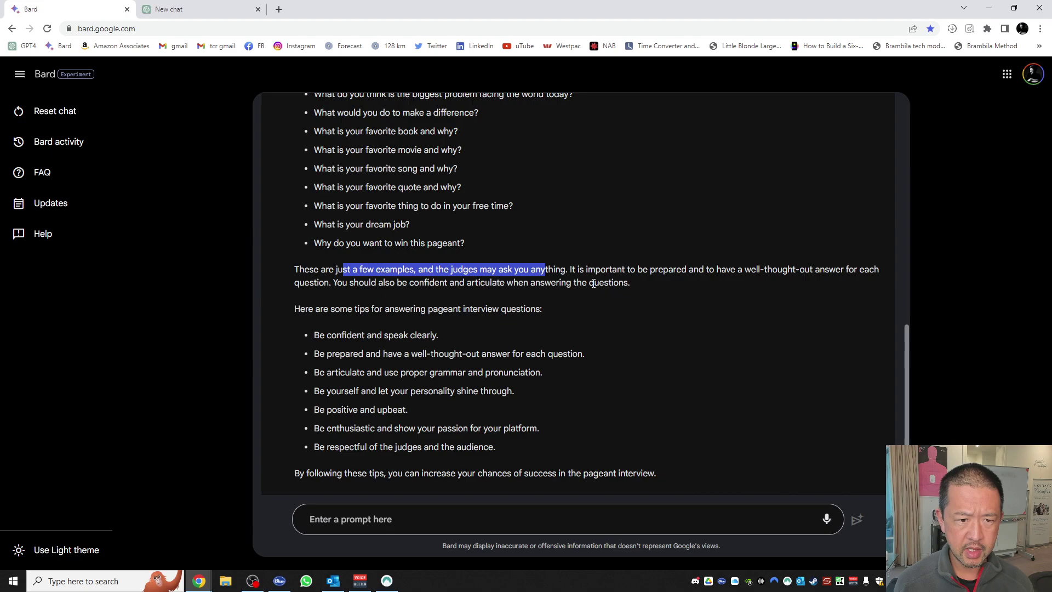
pyautogui.scroll(-1, 593, 283)
pyautogui.click(320, 257)
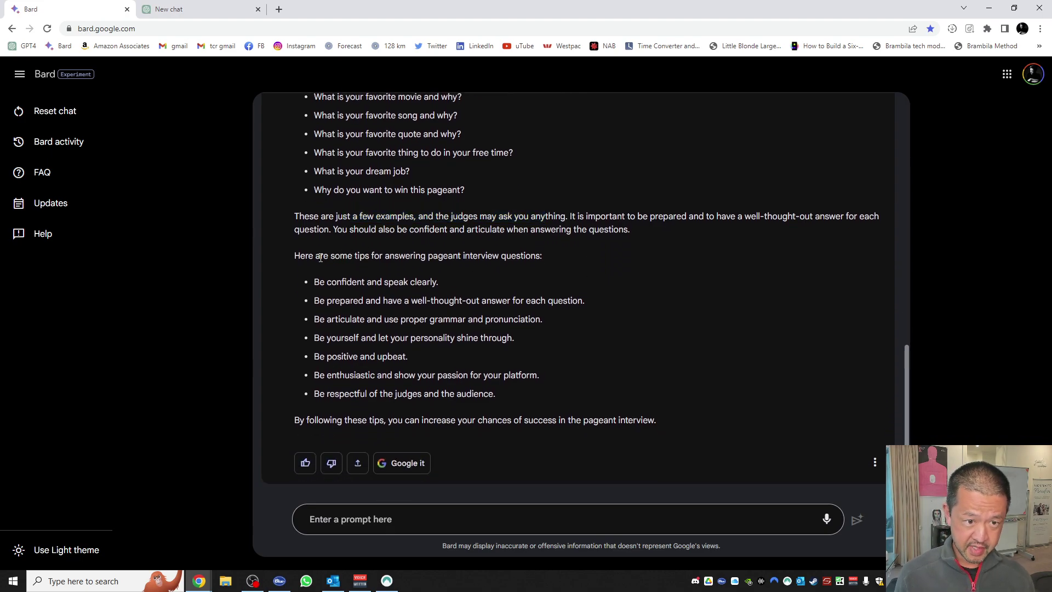
pyautogui.moveTo(321, 258); pyautogui.dragTo(534, 254)
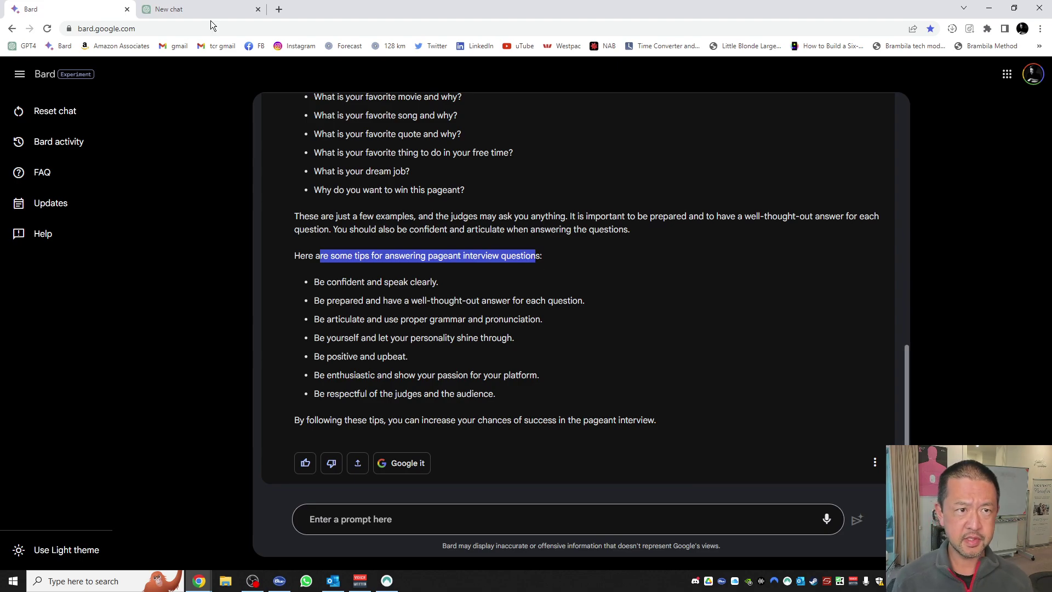
pyautogui.click(215, 7)
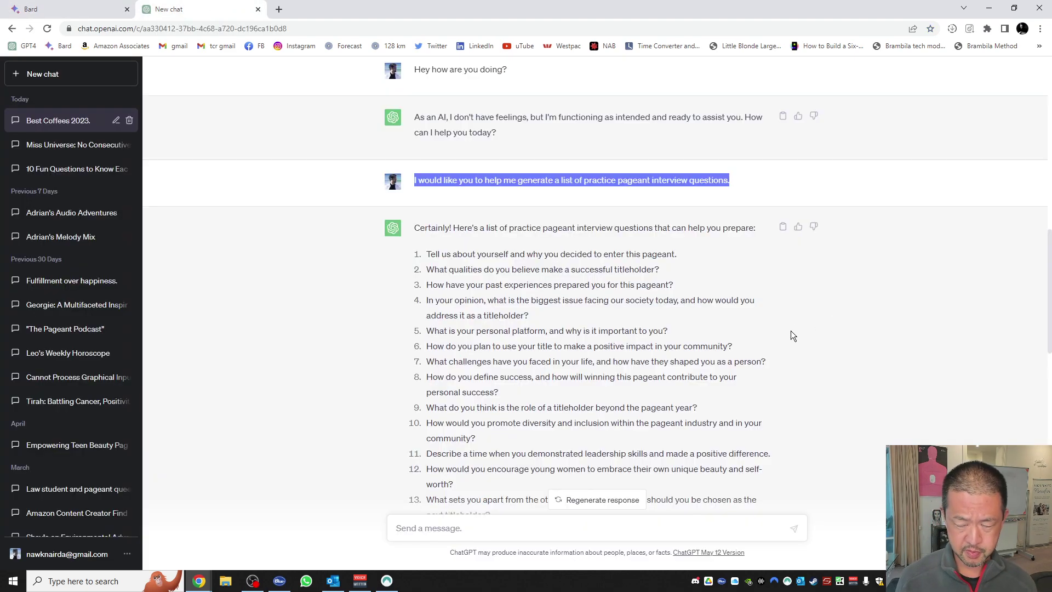
# Copy the 'one at a time' pageant question request from further down the ChatGPT chat
pyautogui.scroll(-3, 782, 331)
pyautogui.scroll(-2, 762, 335)
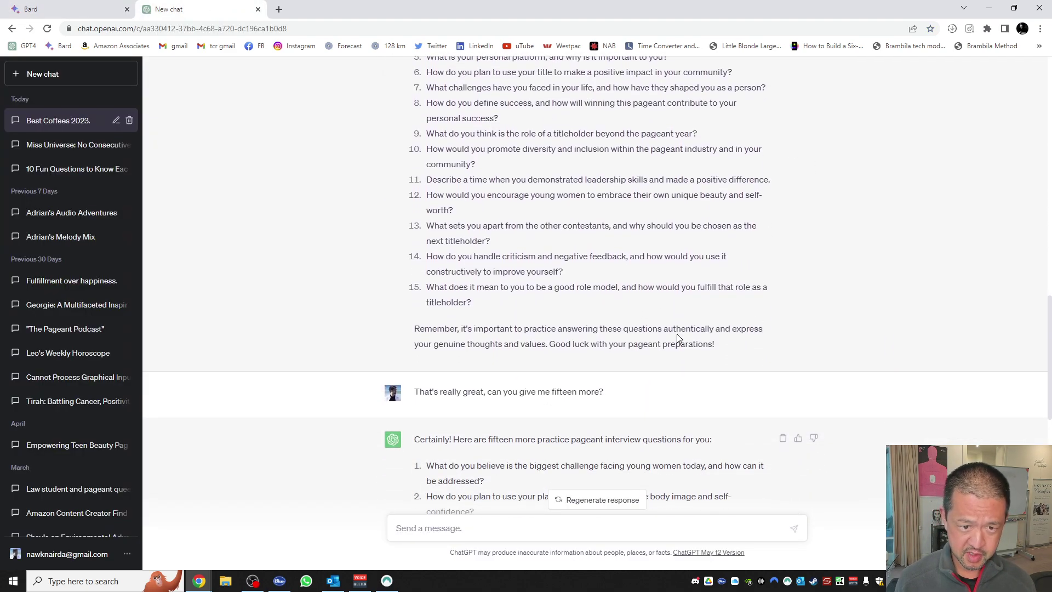
pyautogui.scroll(-12, 676, 334)
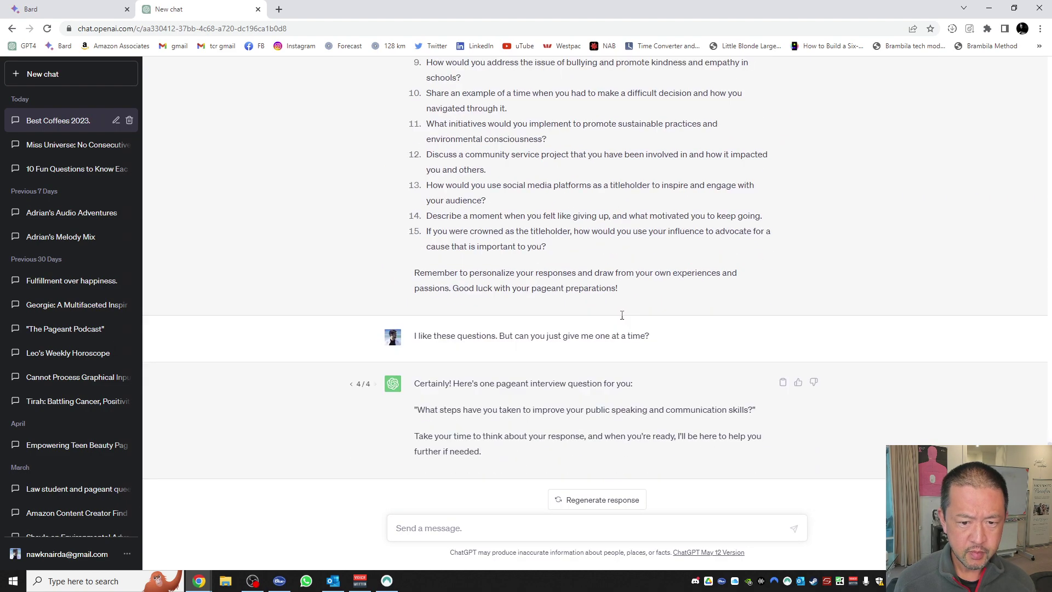
pyautogui.moveTo(414, 322); pyautogui.dragTo(650, 319)
pyautogui.hotkey('ctrl', 'c')
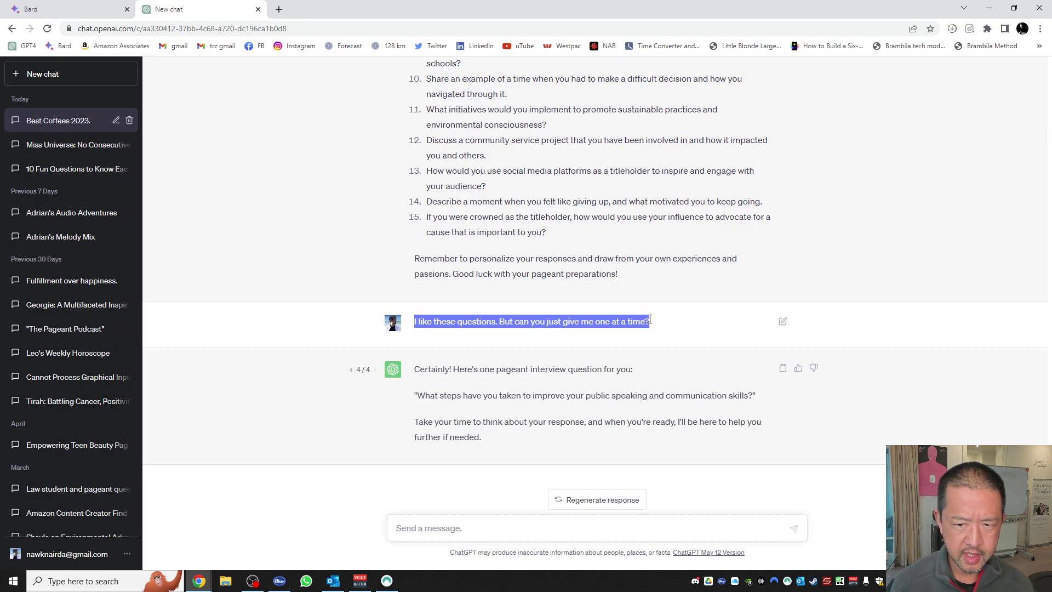
pyautogui.click(65, 8)
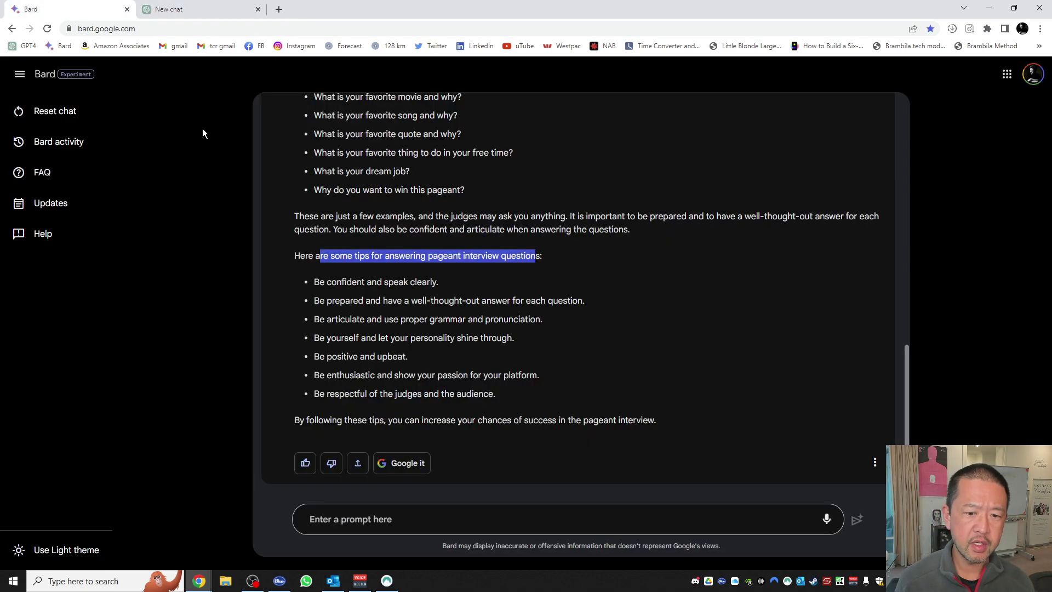
# Send the one-at-a-time request to Bard twice, until it promises single questions
pyautogui.click(435, 516)
pyautogui.hotkey('ctrl', 'v')
pyautogui.press('Return')
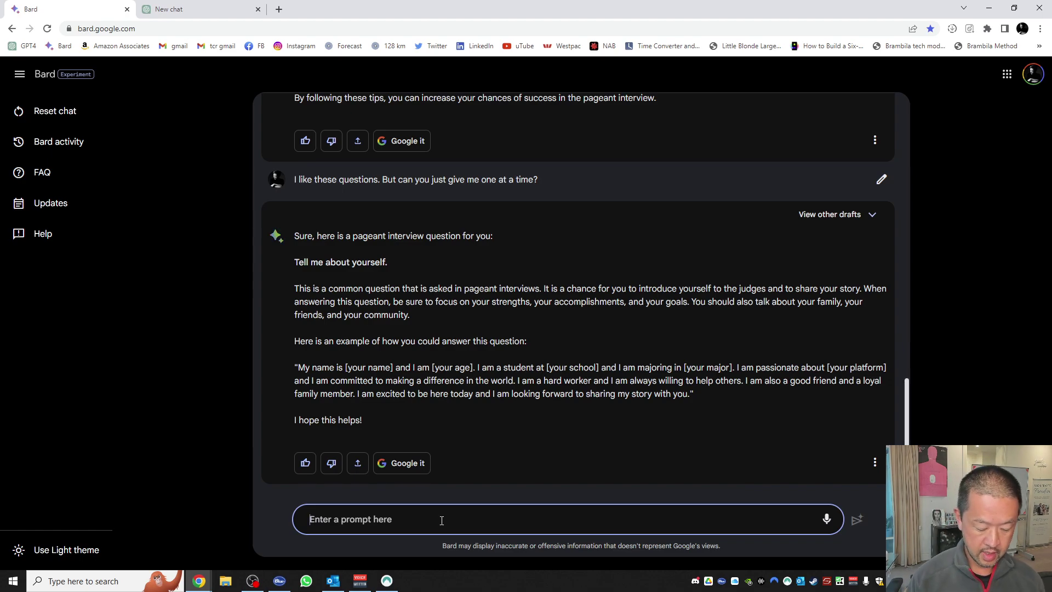
pyautogui.hotkey('ctrl', 'v')
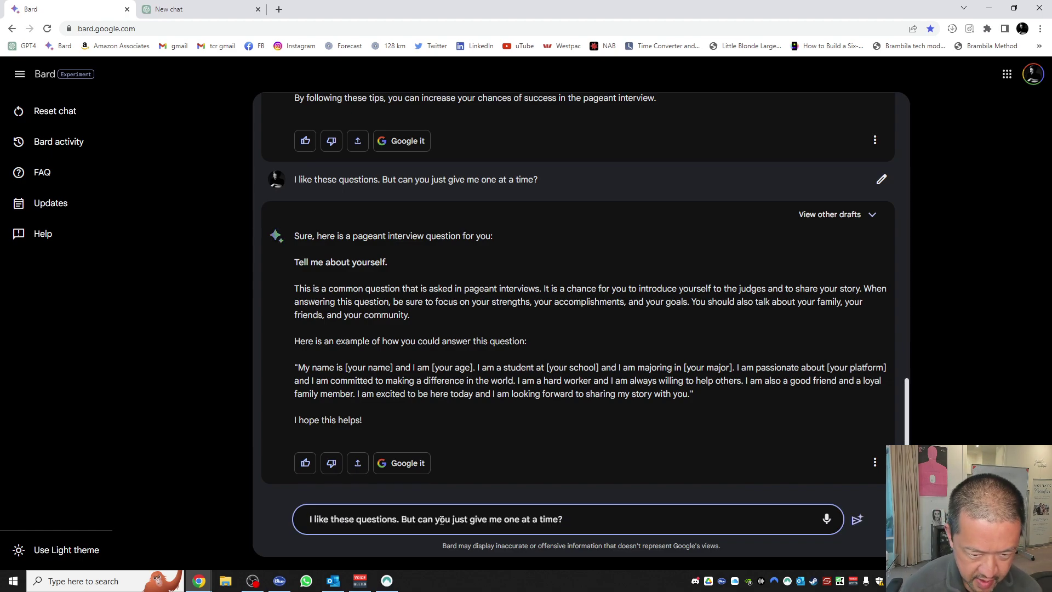
pyautogui.press('Return')
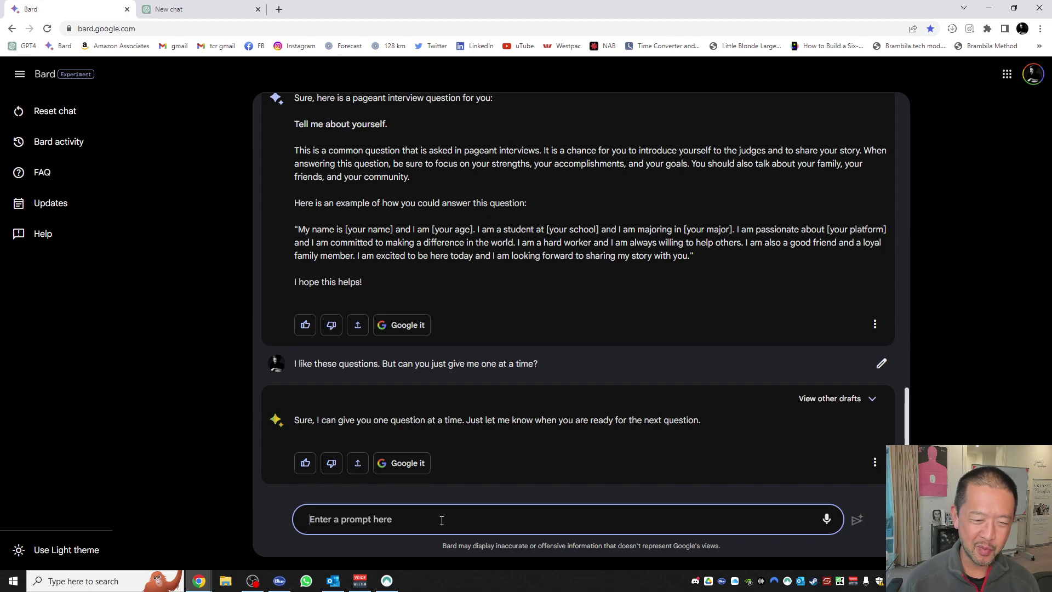
# Reply 'I am ready' then 'Give me another one' to get the strengths/weaknesses and platform questions
pyautogui.write('I am ready')
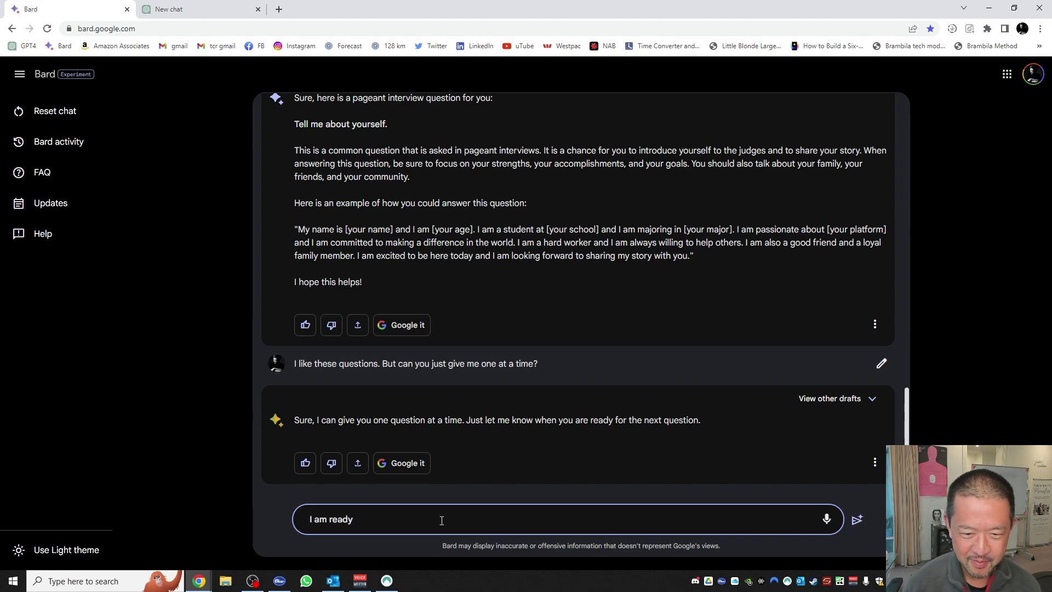
pyautogui.press('Return')
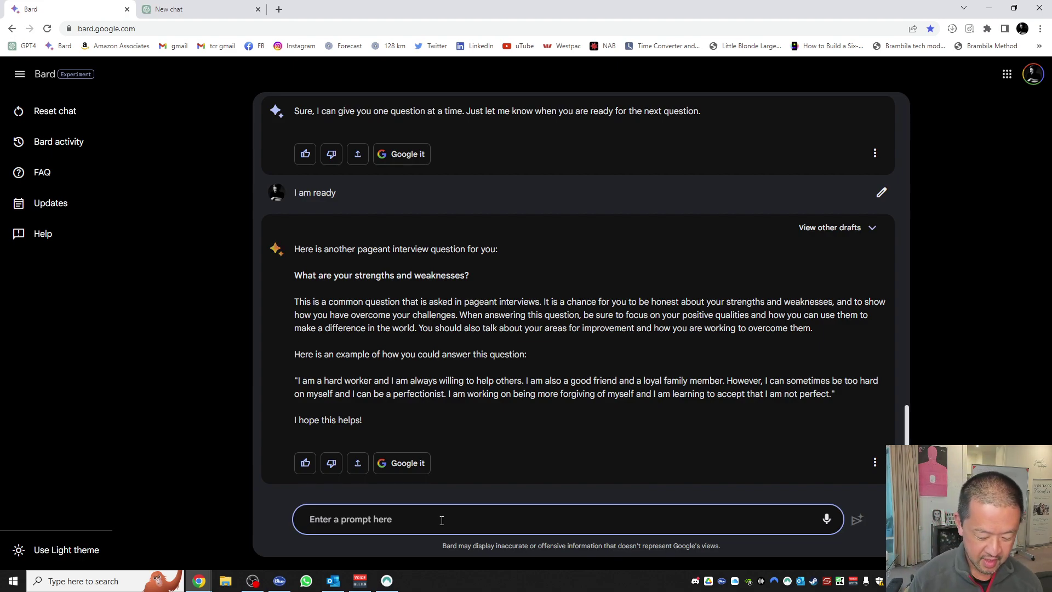
pyautogui.write('Give me another on')
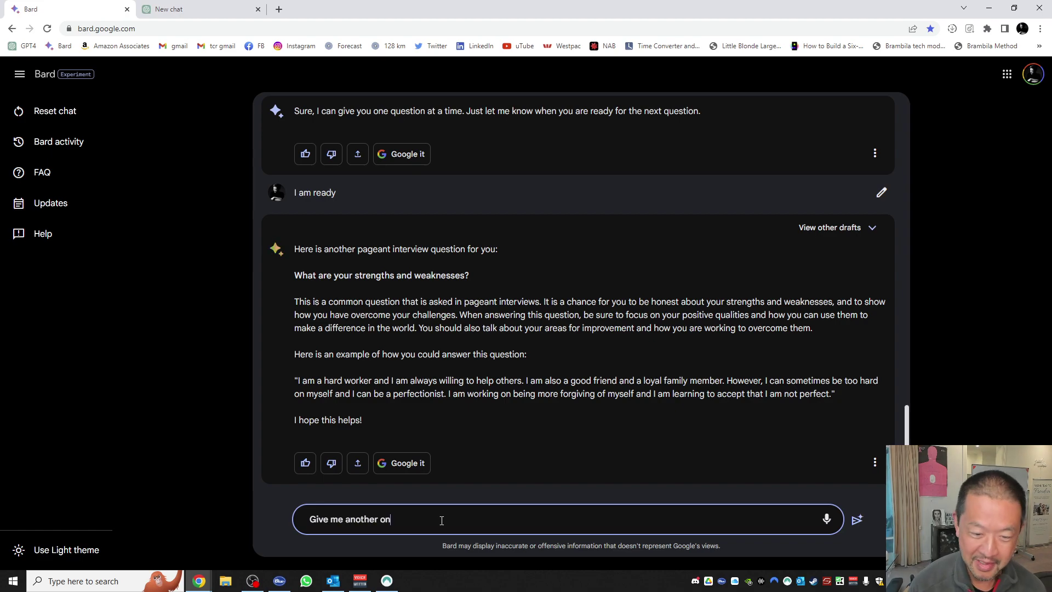
pyautogui.write('e')
pyautogui.press('Return')
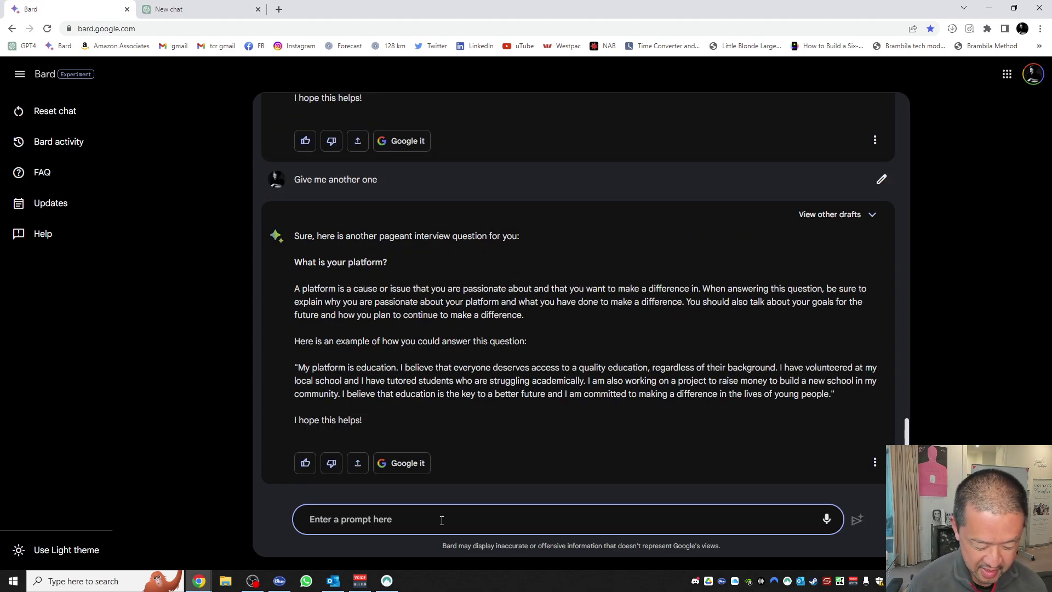
# Send Bard 'These are too easy. Give me a really difficult one that I probably haven't heard of before.'
pyautogui.write('Give m')
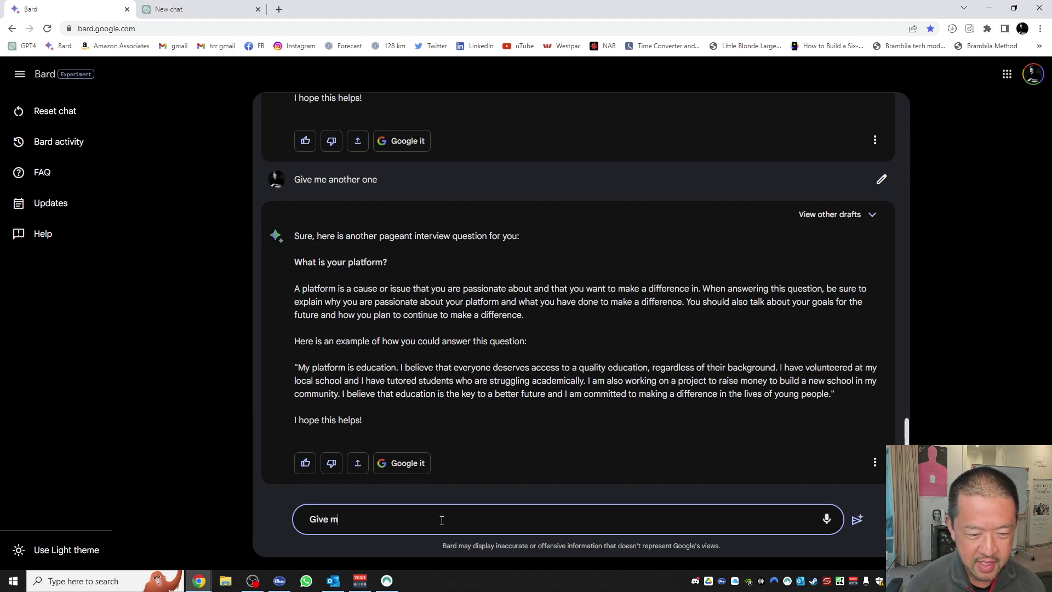
pyautogui.press('BackSpace')
pyautogui.press('BackSpace')
pyautogui.press('BackSpace')
pyautogui.press('BackSpace')
pyautogui.press('BackSpace')
pyautogui.write('The')
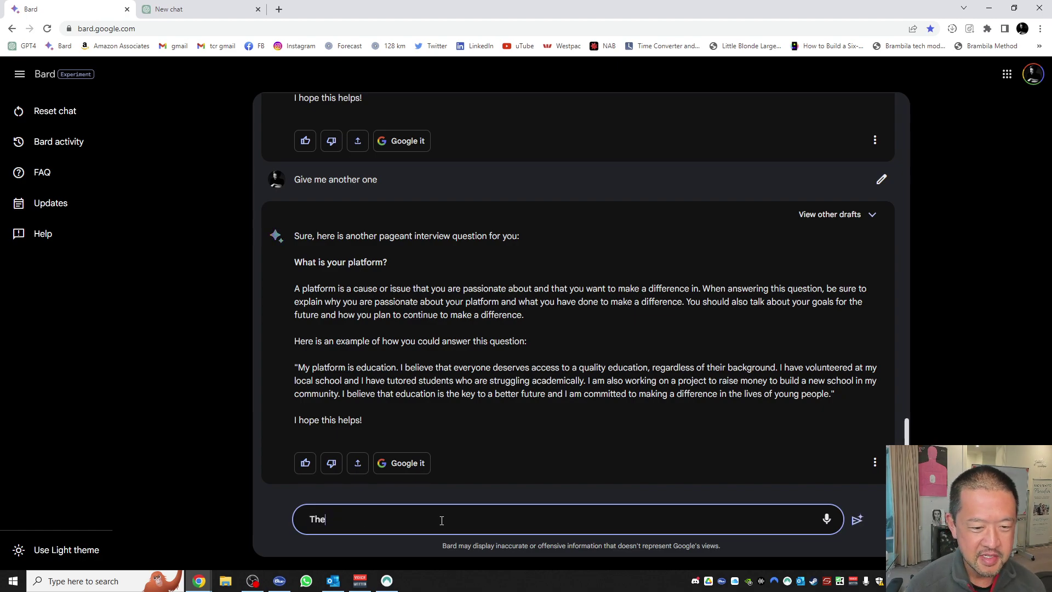
pyautogui.write('se are too easy')
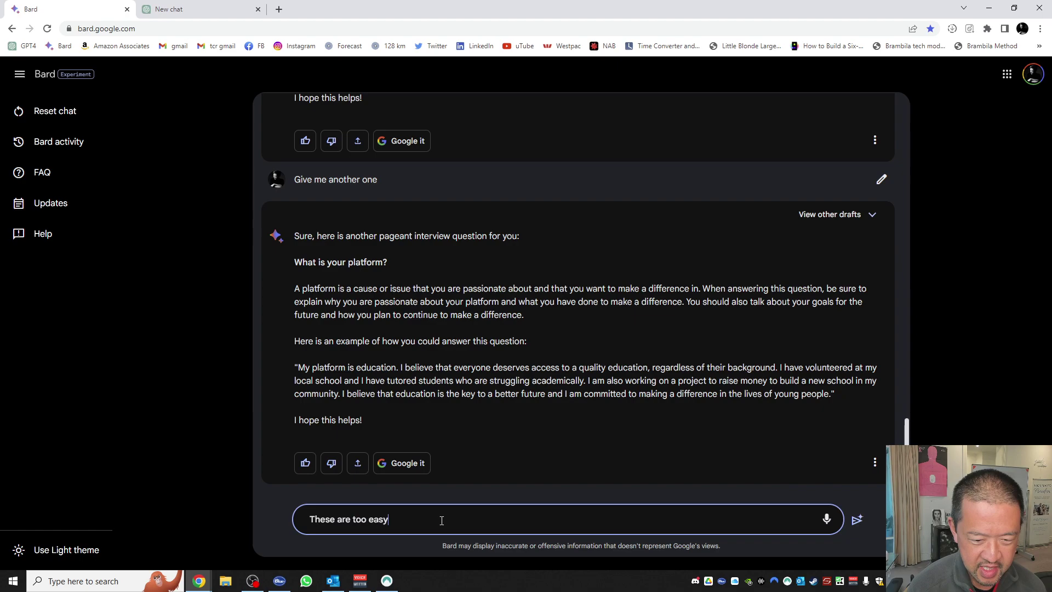
pyautogui.write('. Give ')
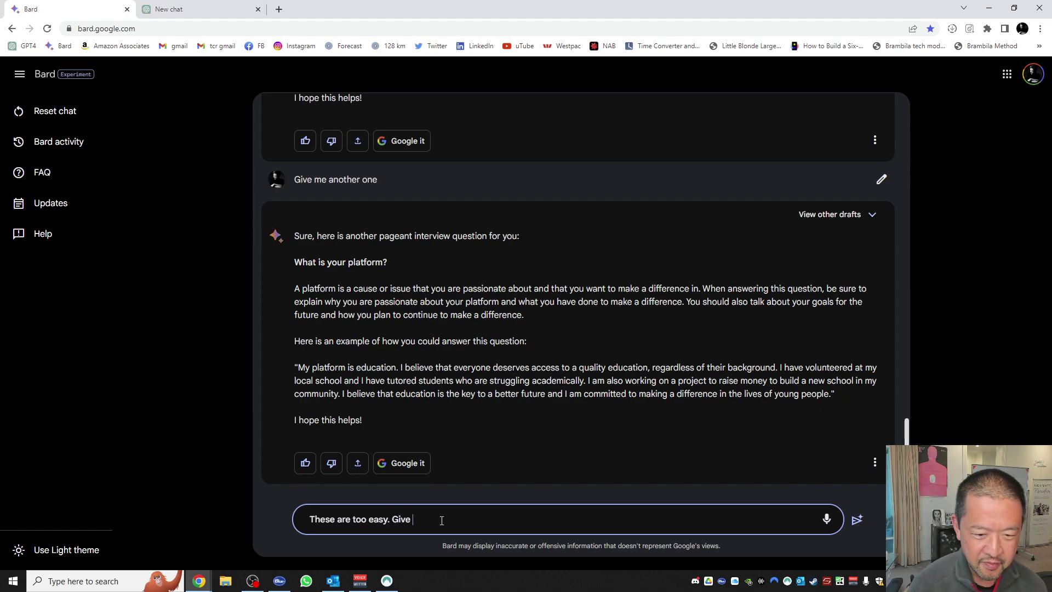
pyautogui.write('me a really di')
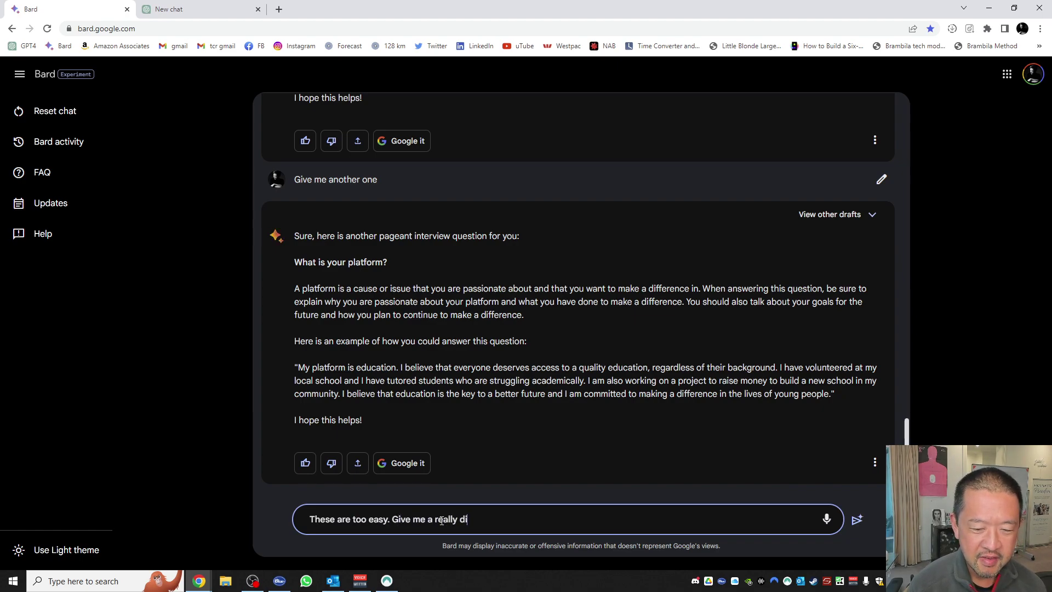
pyautogui.write('fficult ')
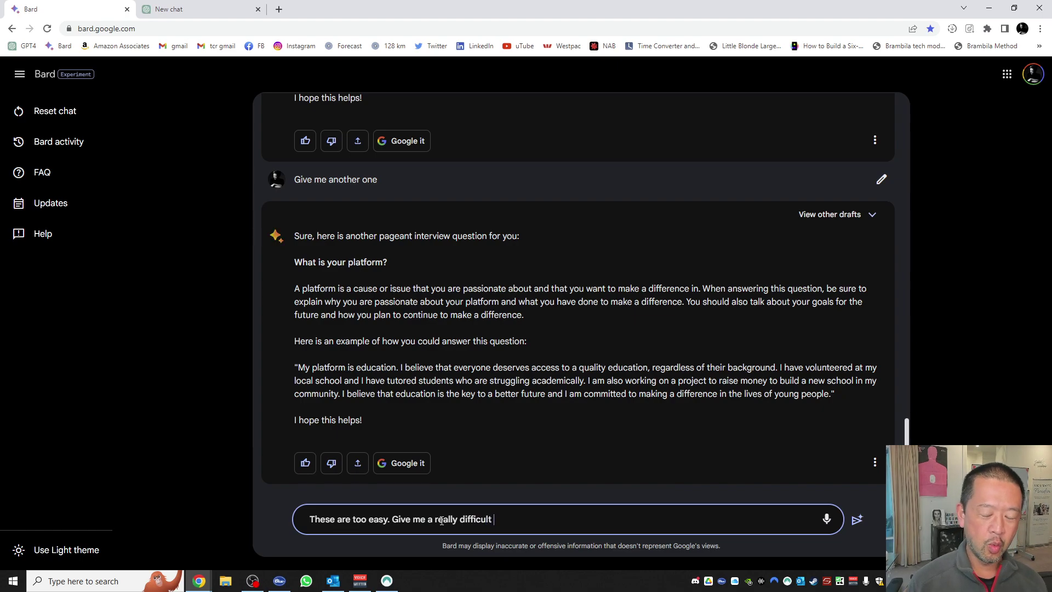
pyautogui.write('one that I p')
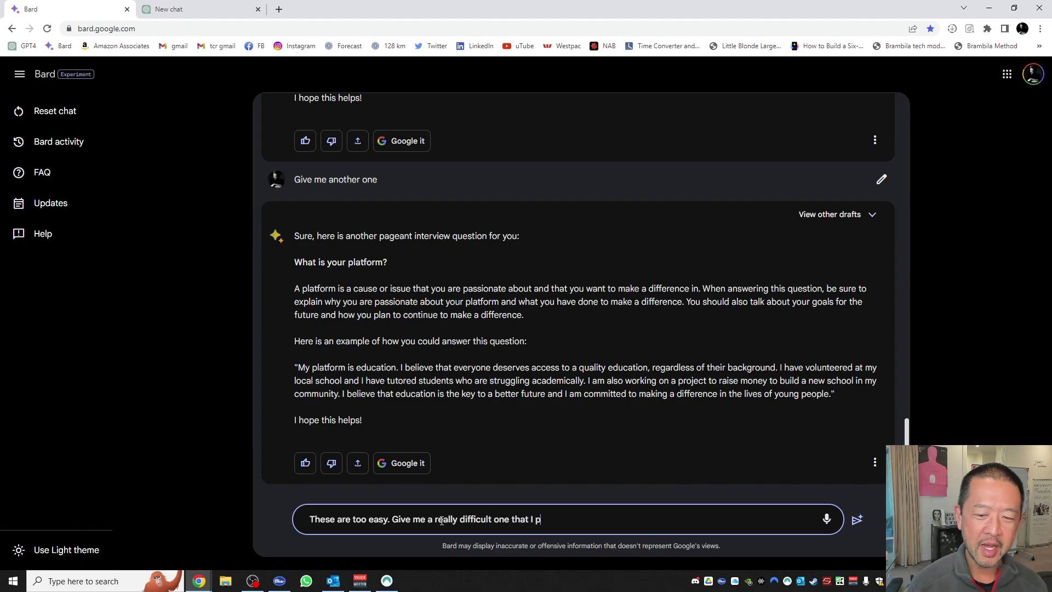
pyautogui.write("robably haven't")
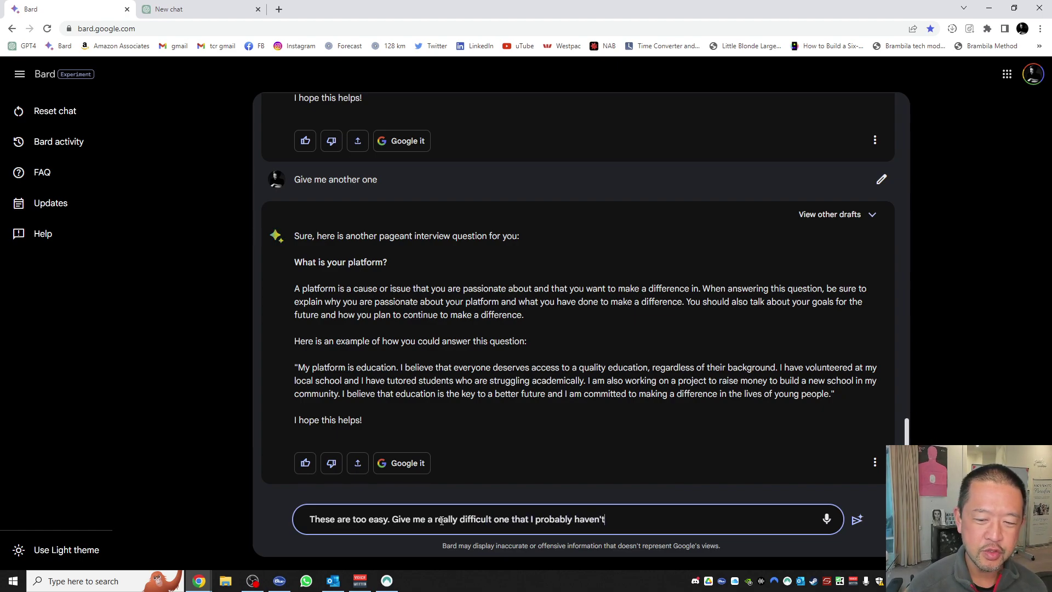
pyautogui.write(' heard of before.')
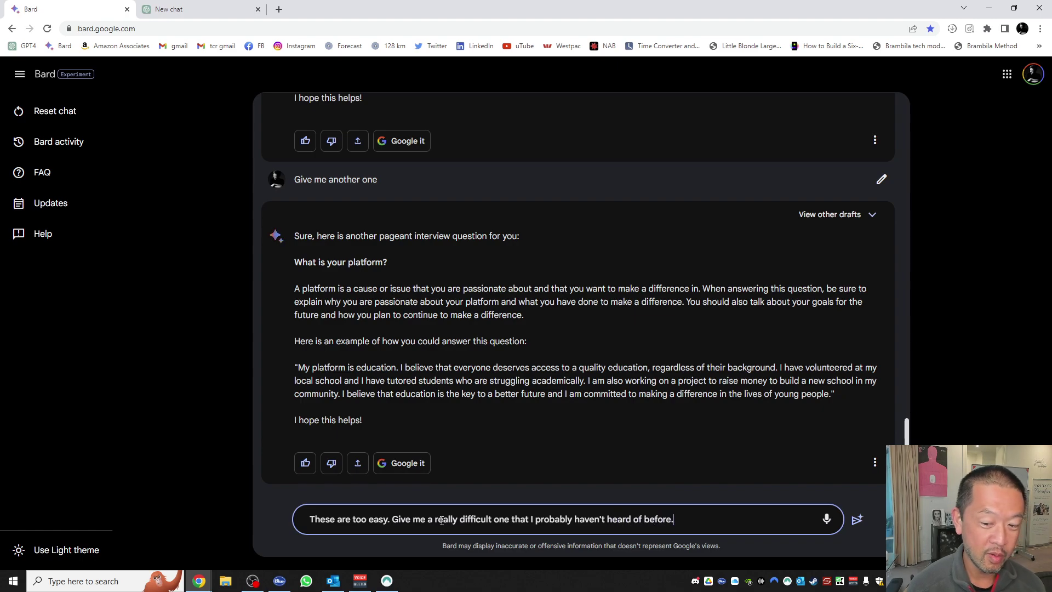
pyautogui.press('Return')
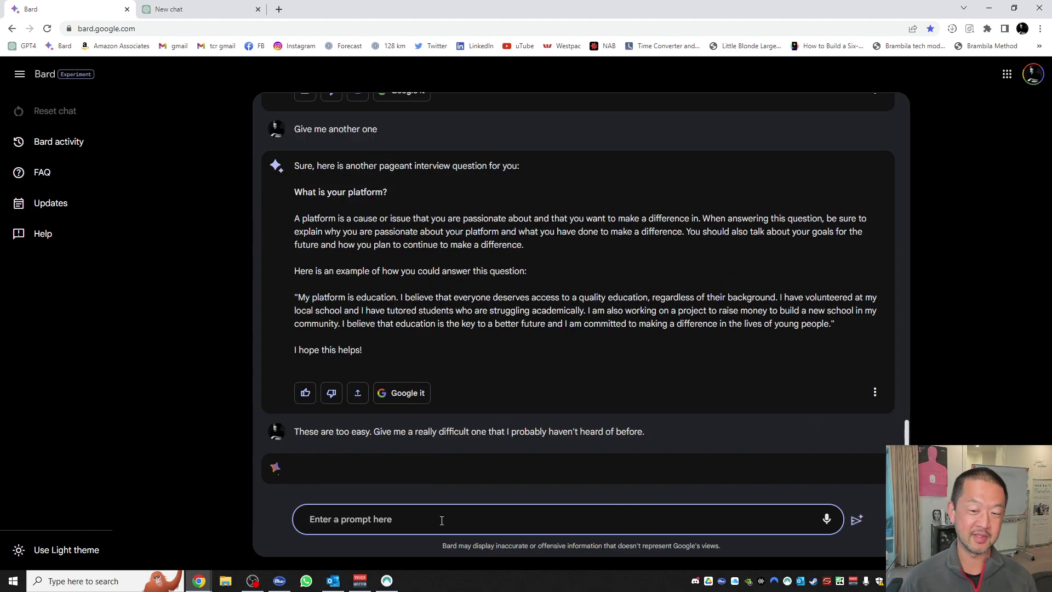